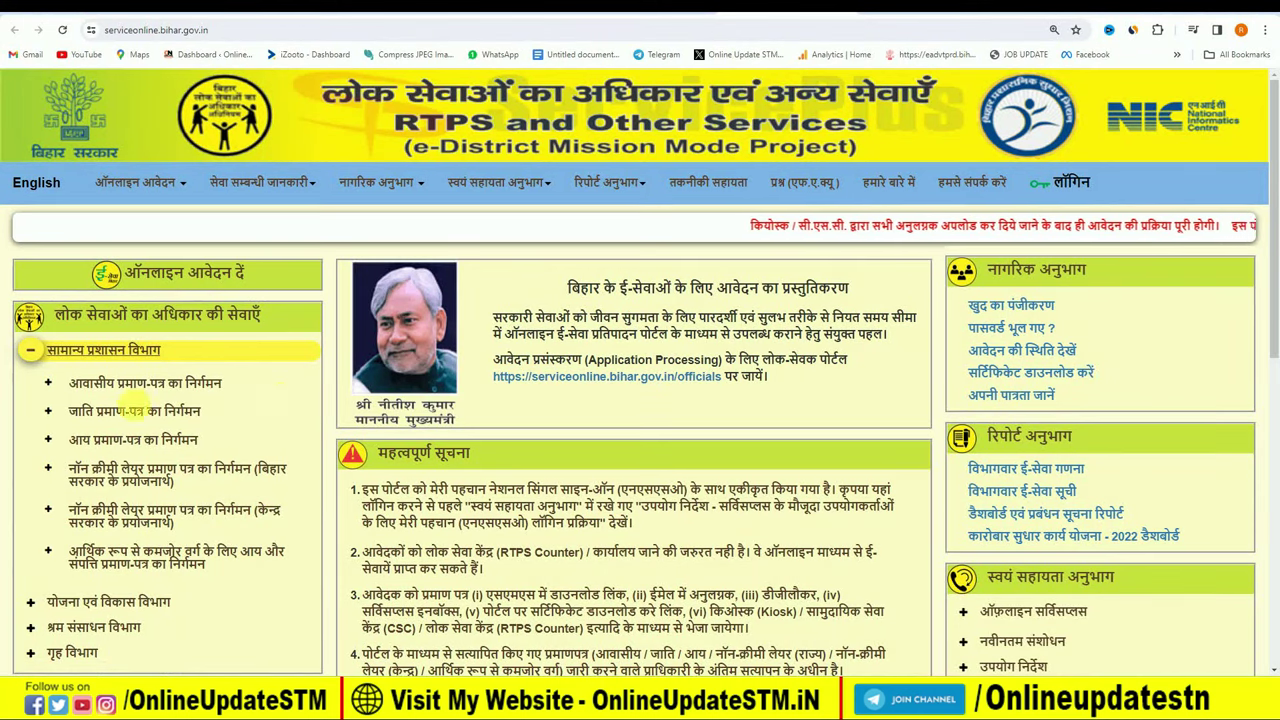
Expand जाति प्रमाण-पत्र का निर्गमन, choose अंचल स्तर पर, and bring up the login notice.
left_click(150, 414)
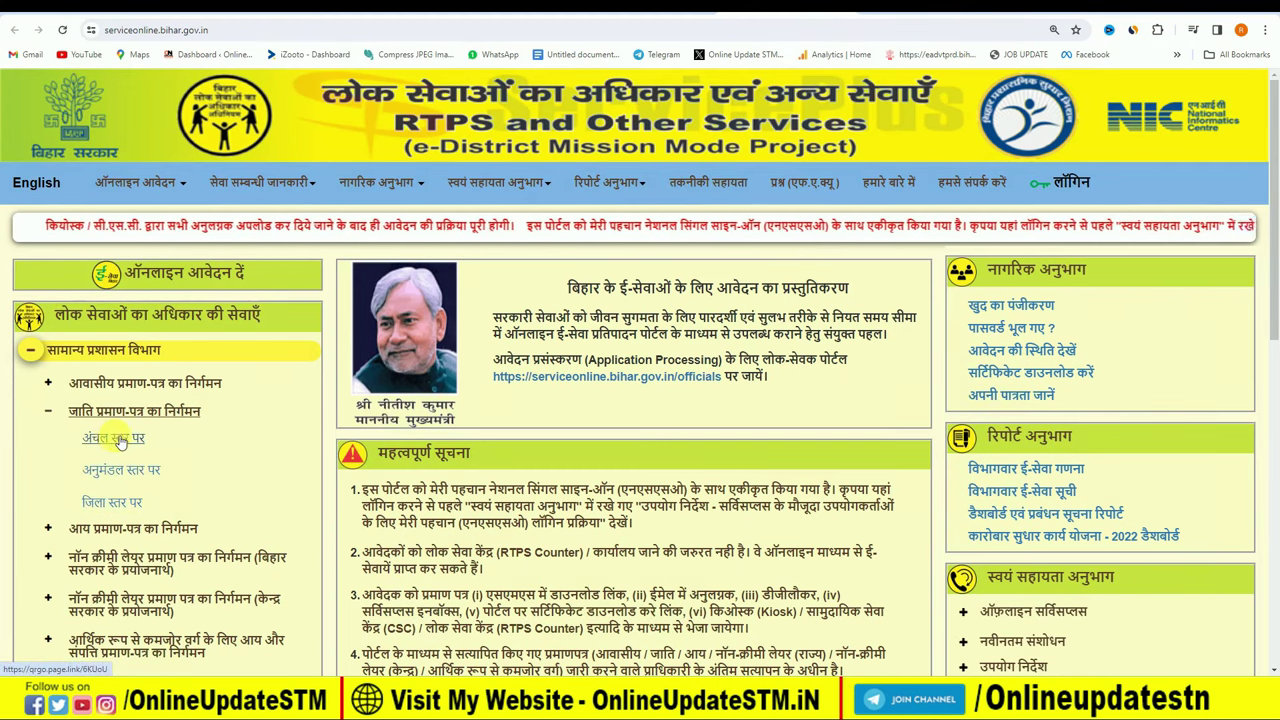
left_click(118, 438)
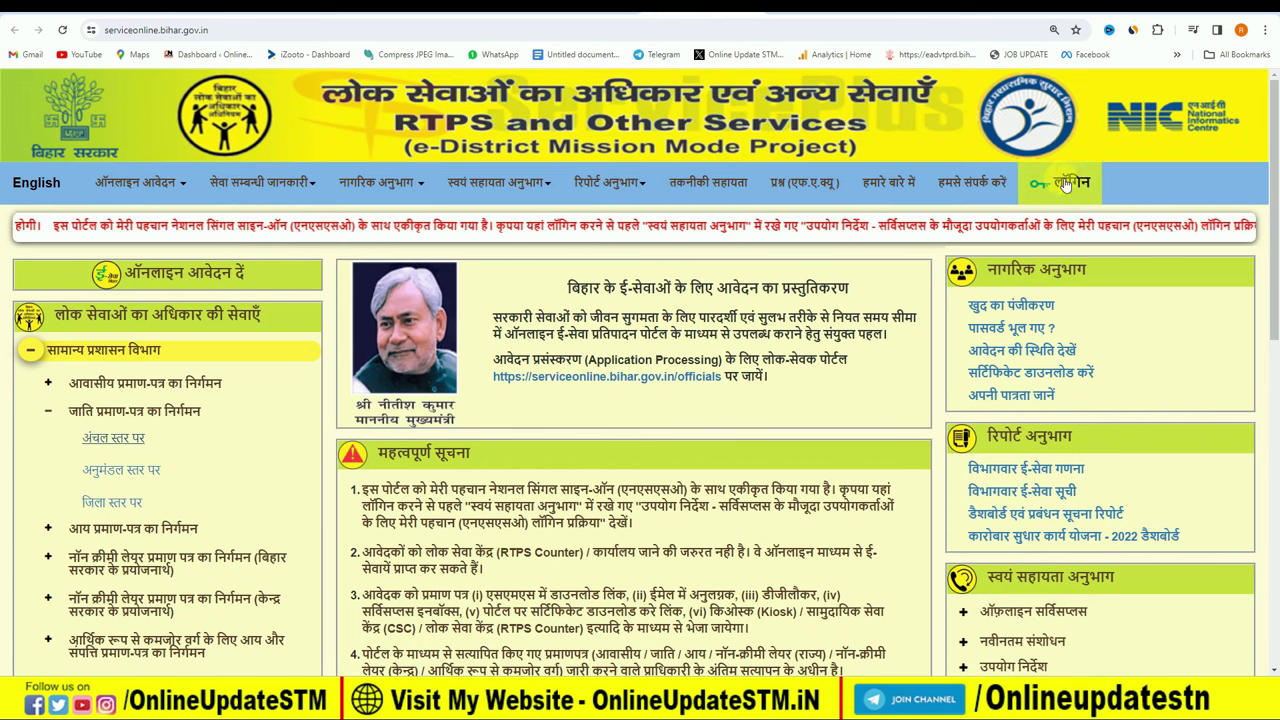
left_click(1066, 184)
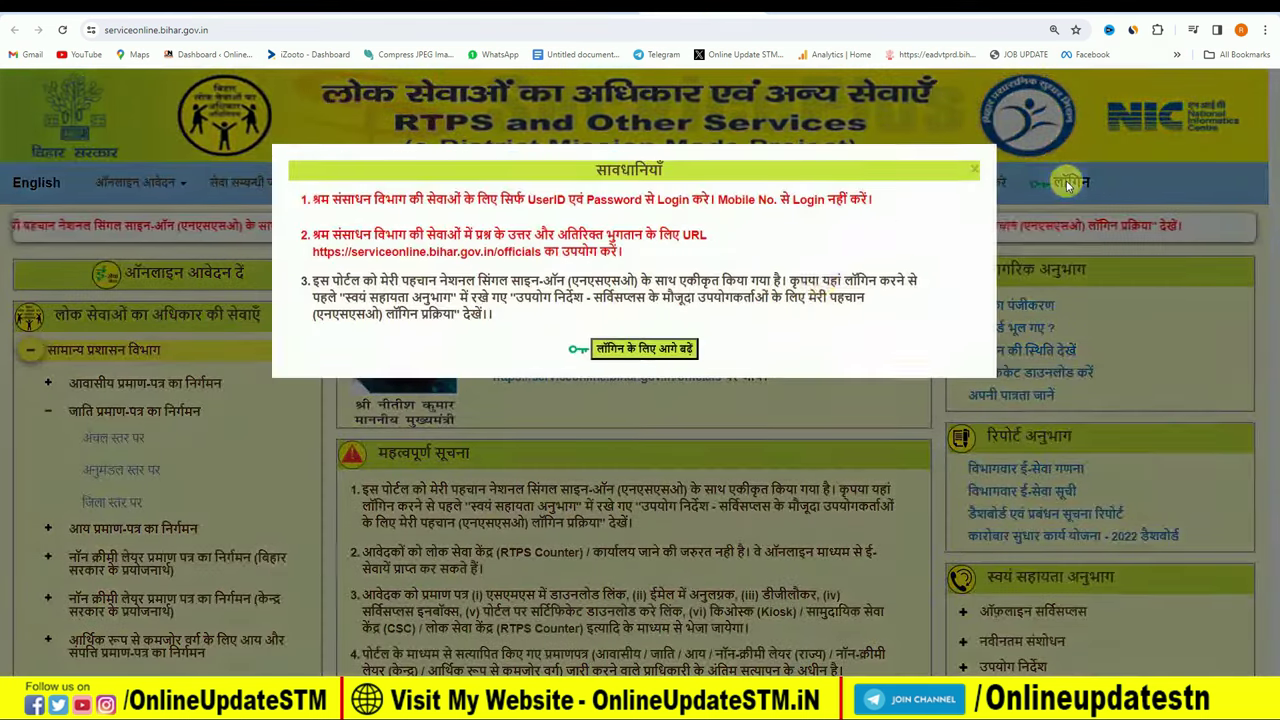
Choose Mobile sign-in with Password Less Authentication on Meri Pehchaan, then switch to the OnlineUpdateSTM tab.
left_click(660, 352)
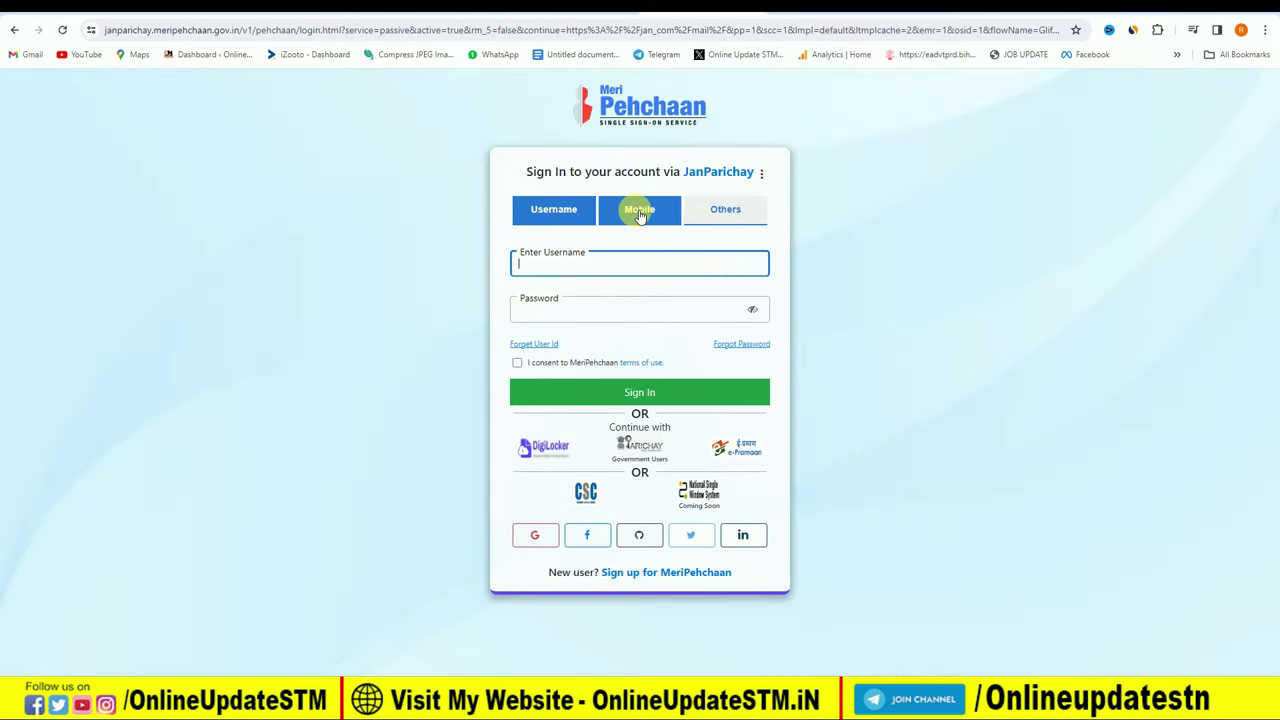
left_click(632, 214)
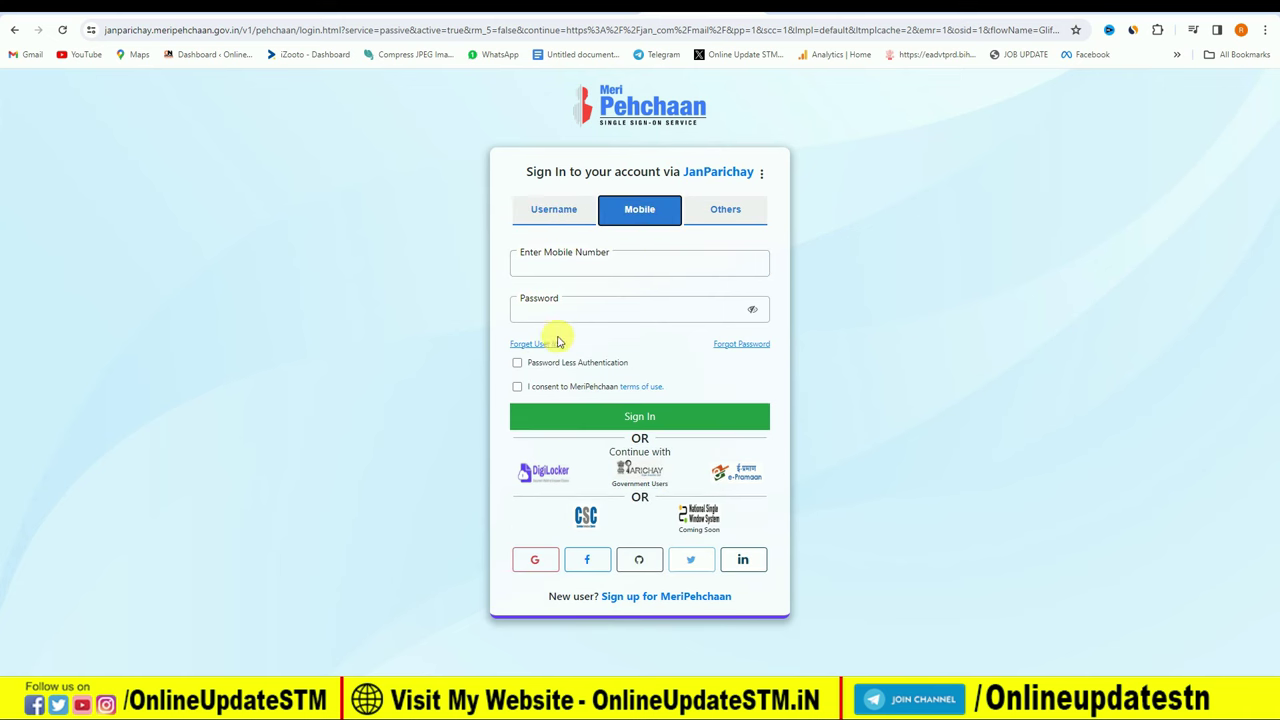
left_click(517, 362)
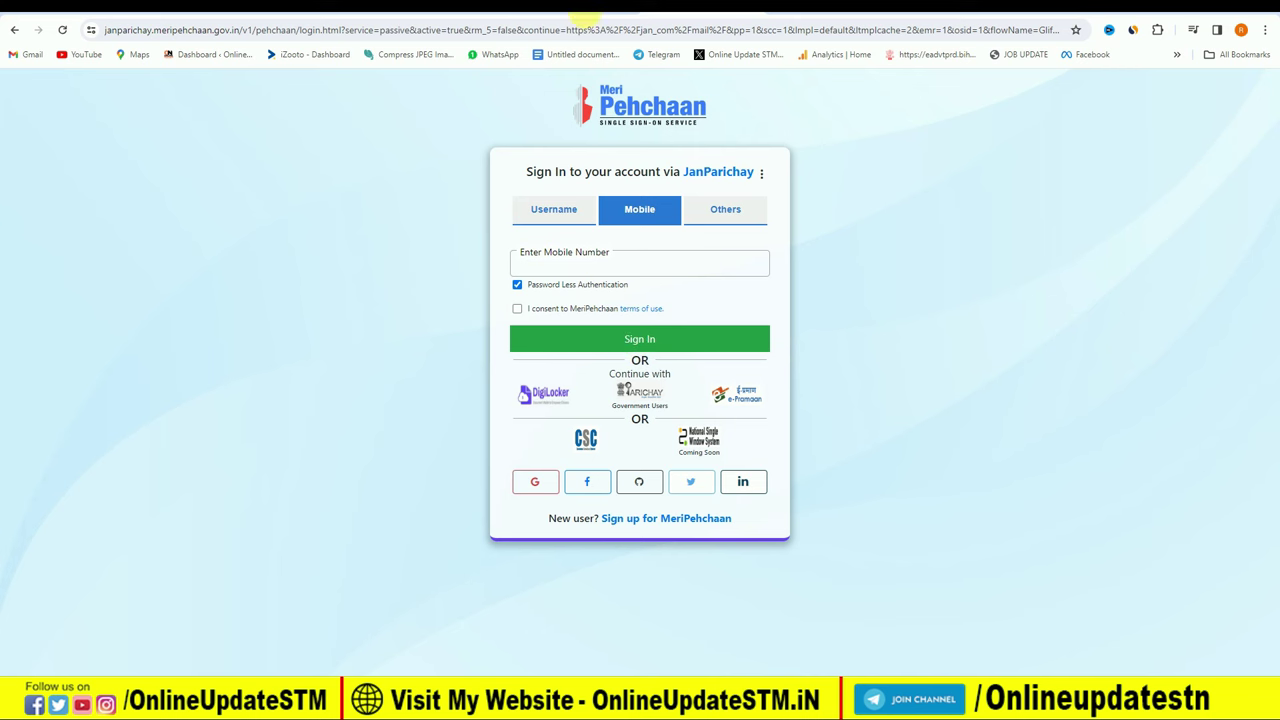
left_click(585, 14)
scroll(586, 300, "up", 5)
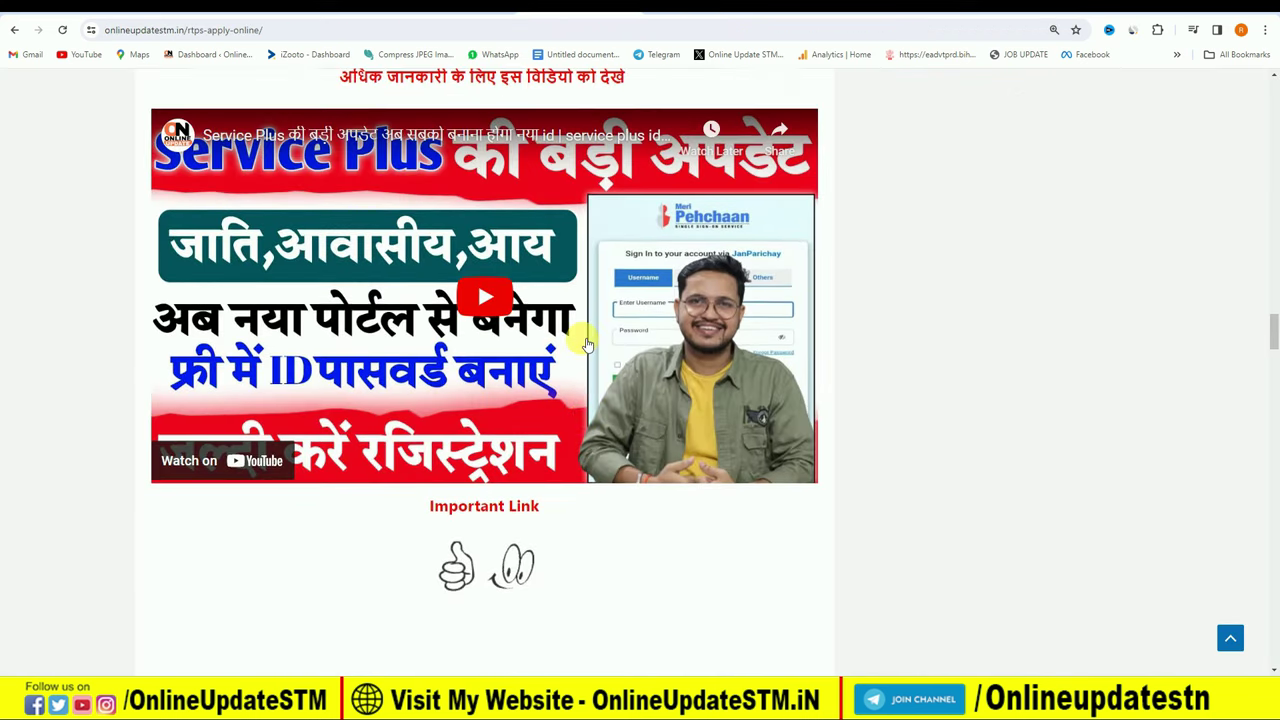
Scroll the OnlineUpdateSTM article up to its Service Plus ID registration video.
scroll(588, 344, "up", 1)
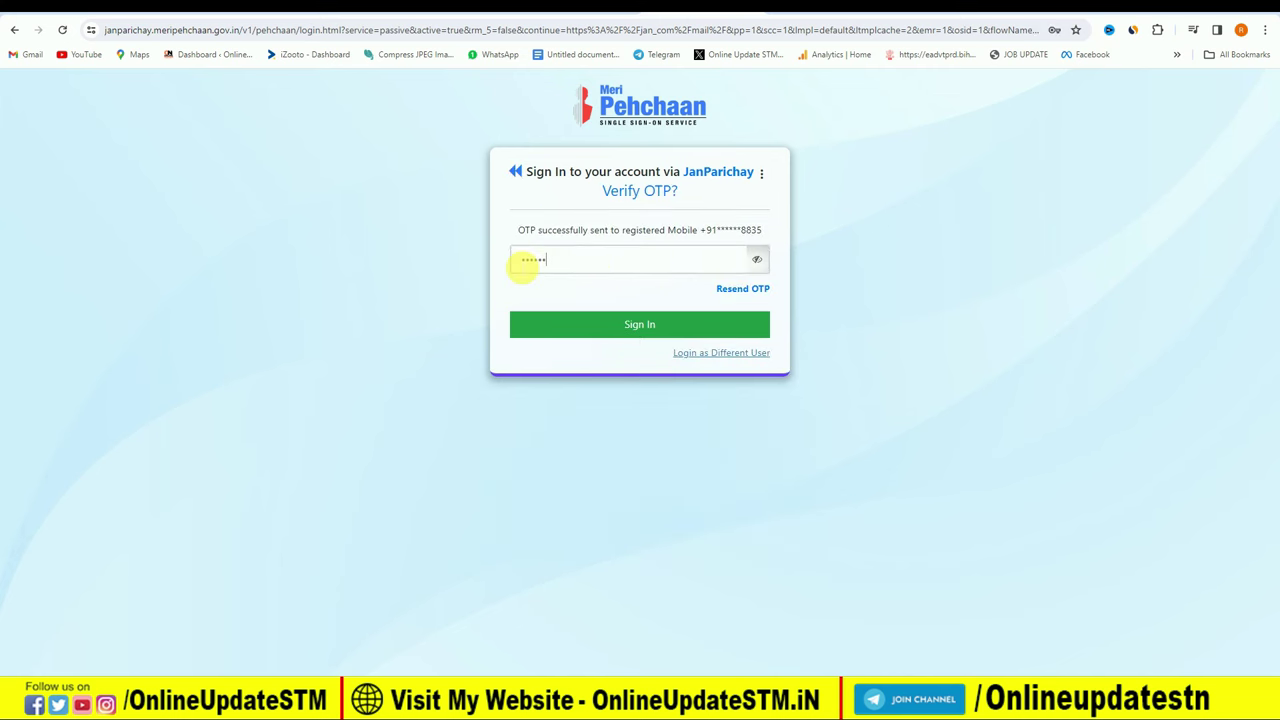
Sign in with the one-time code and go to the Apply for services search box.
left_click(645, 325)
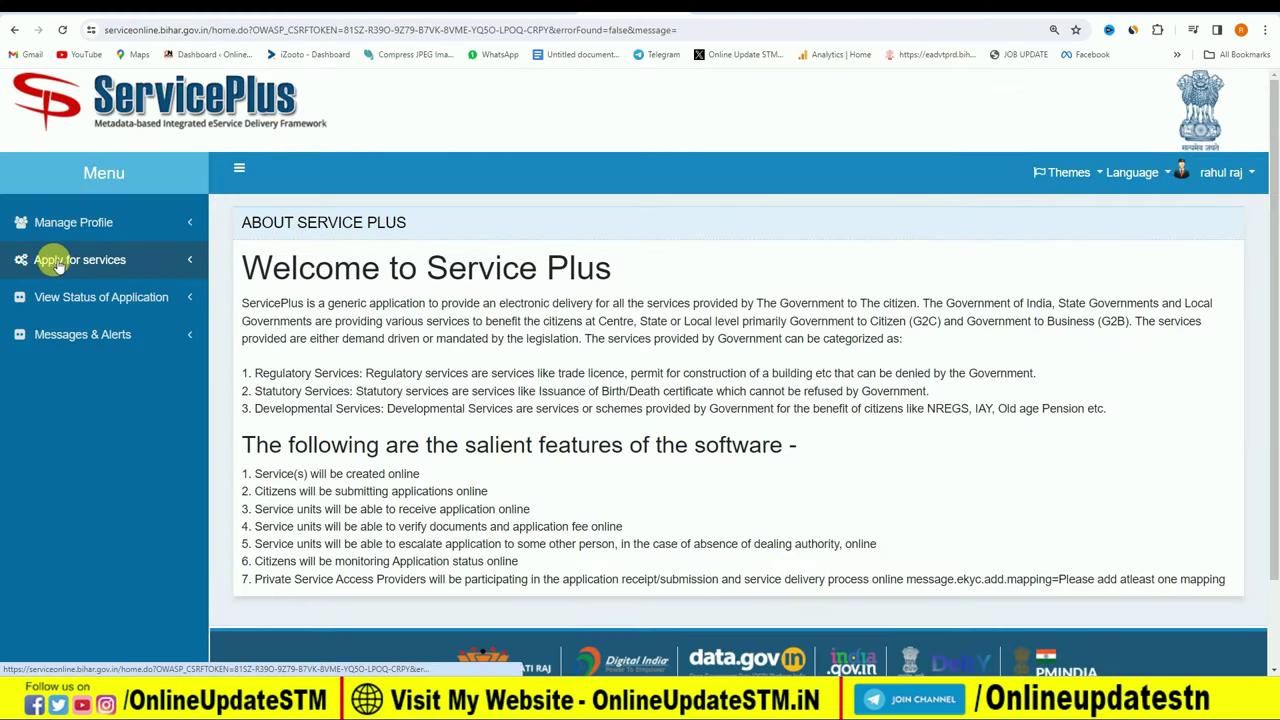
left_click(172, 262)
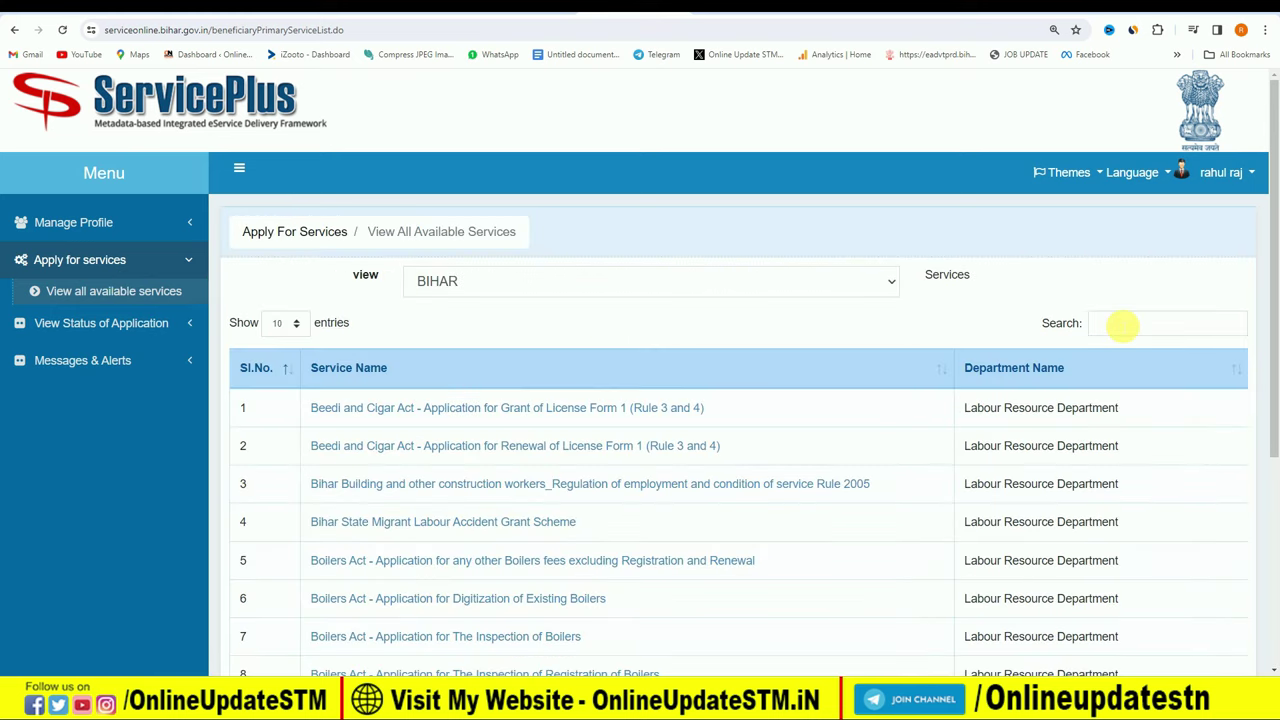
left_click(1097, 320)
Filter the services list with 'cas' to reach the Revenue Officer level caste certificate form.
type("cas")
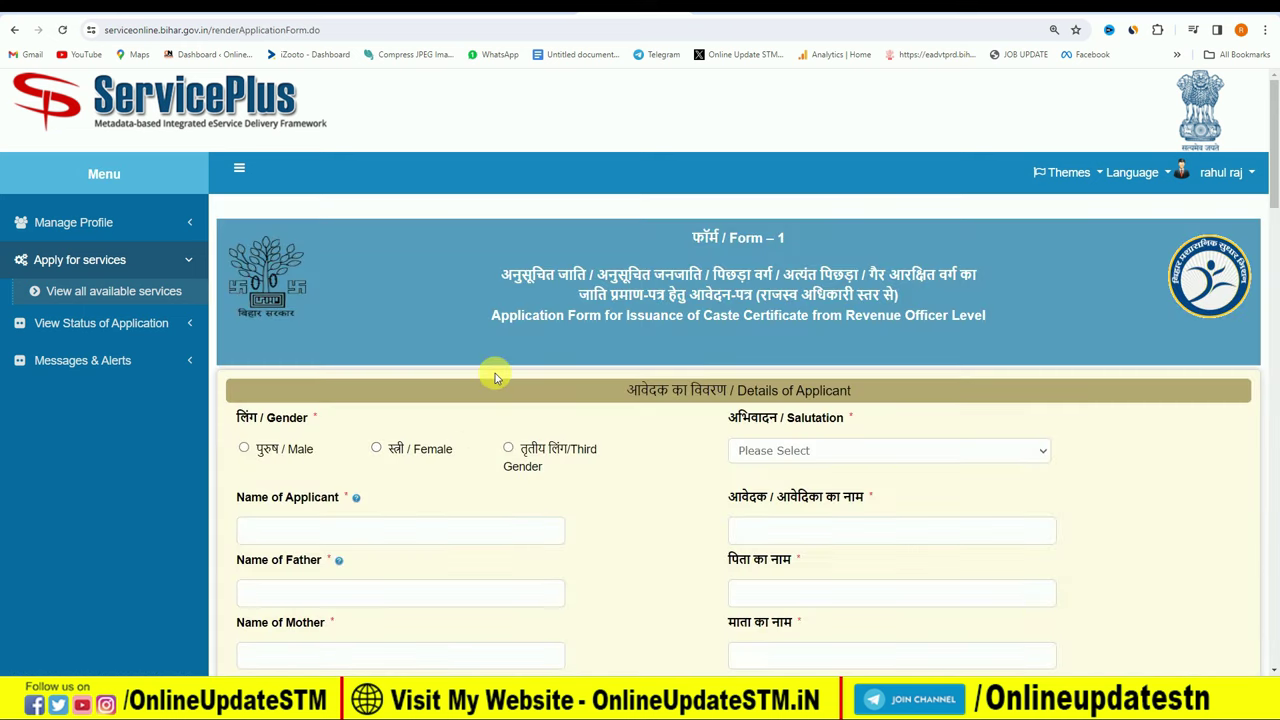
scroll(500, 358, "down", 1)
Set gender to पुरुष / Male, salutation to कोई अभिवादन नहीं, and enter the applicant's name.
scroll(500, 355, "down", 3)
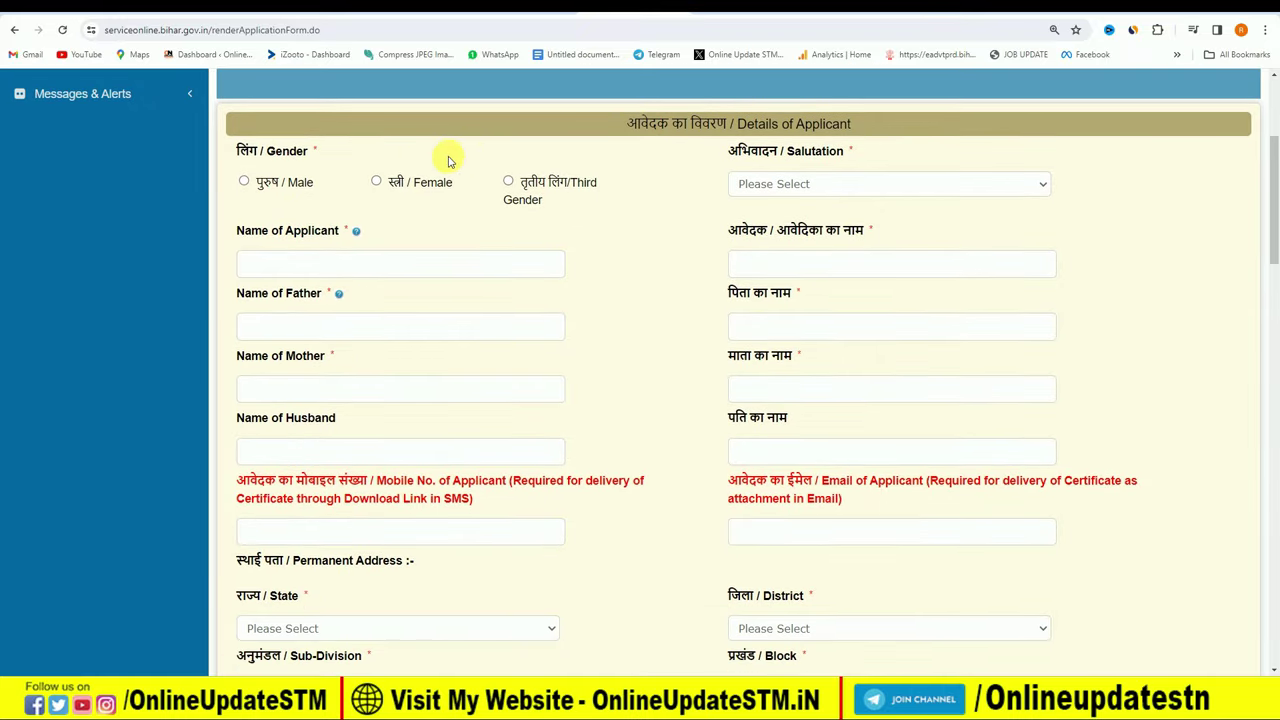
left_click(244, 183)
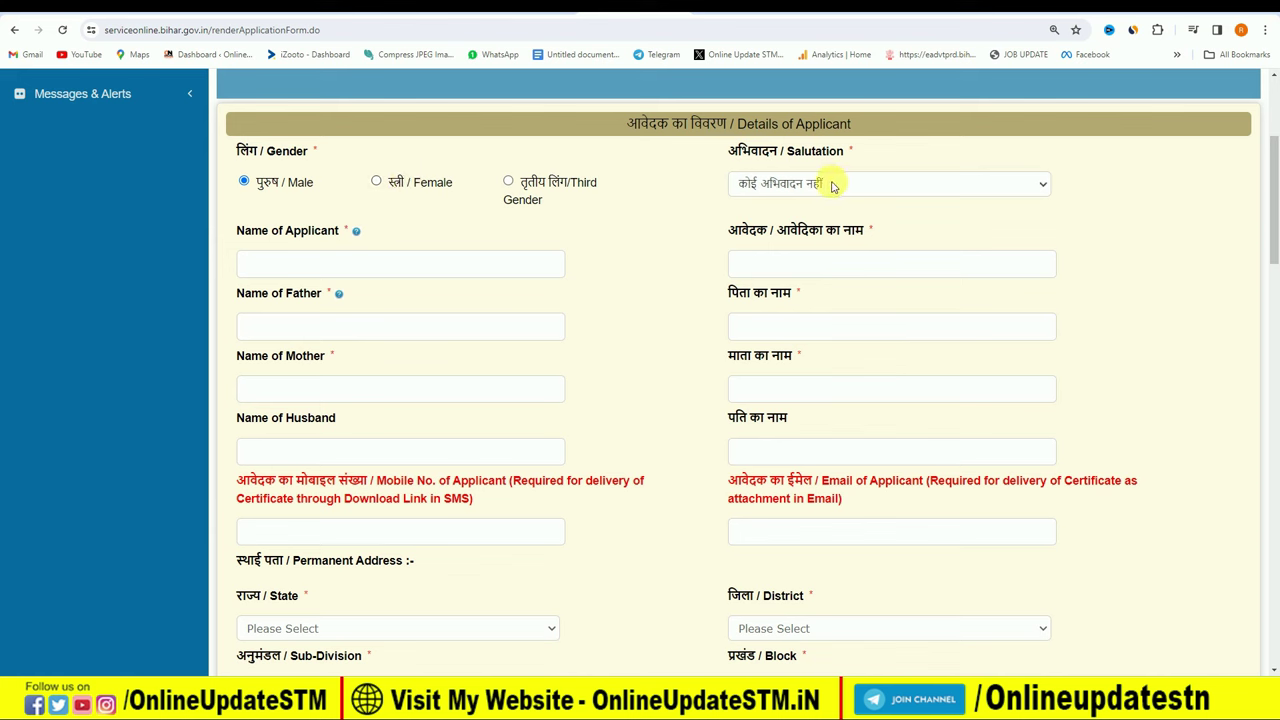
left_click(870, 193)
left_click(781, 231)
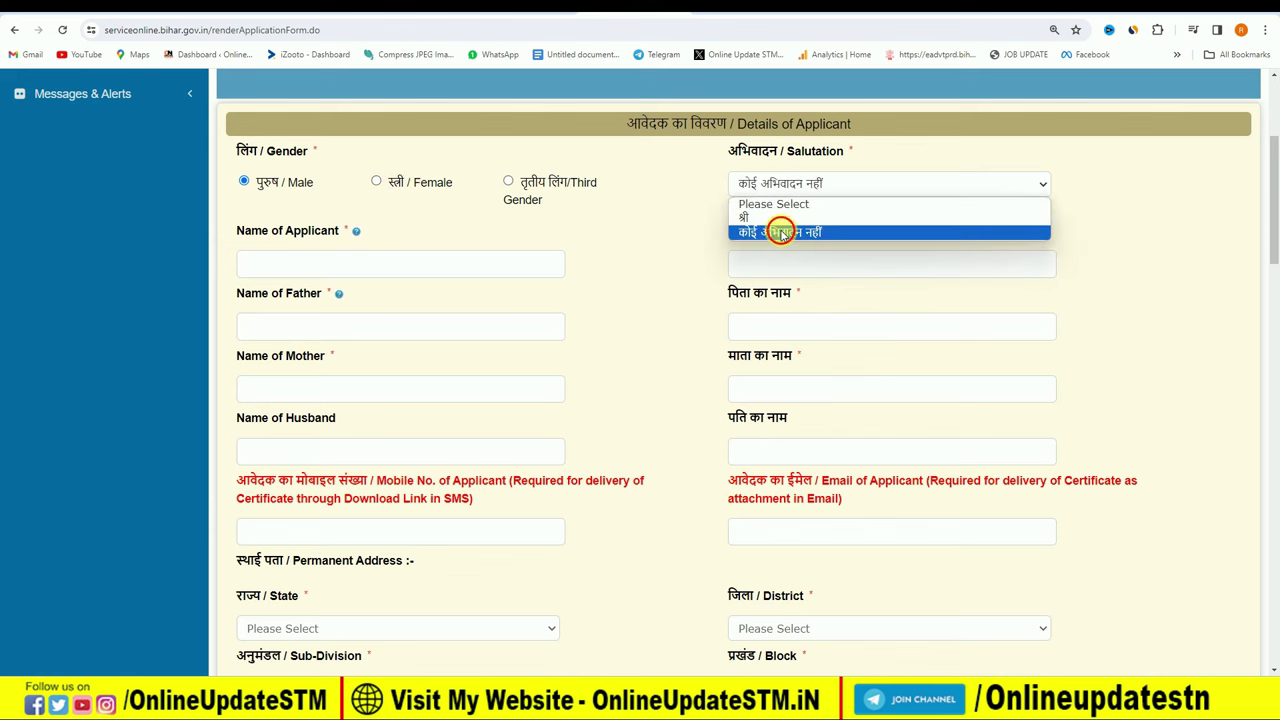
left_click(409, 273)
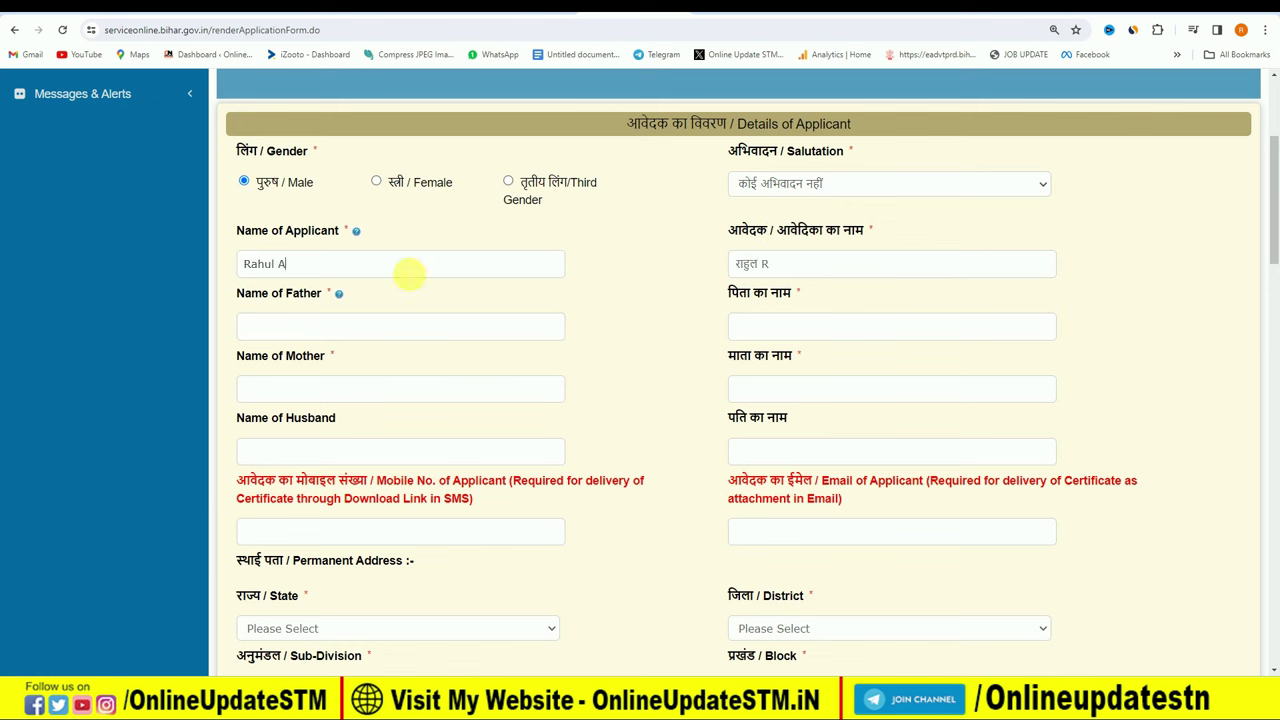
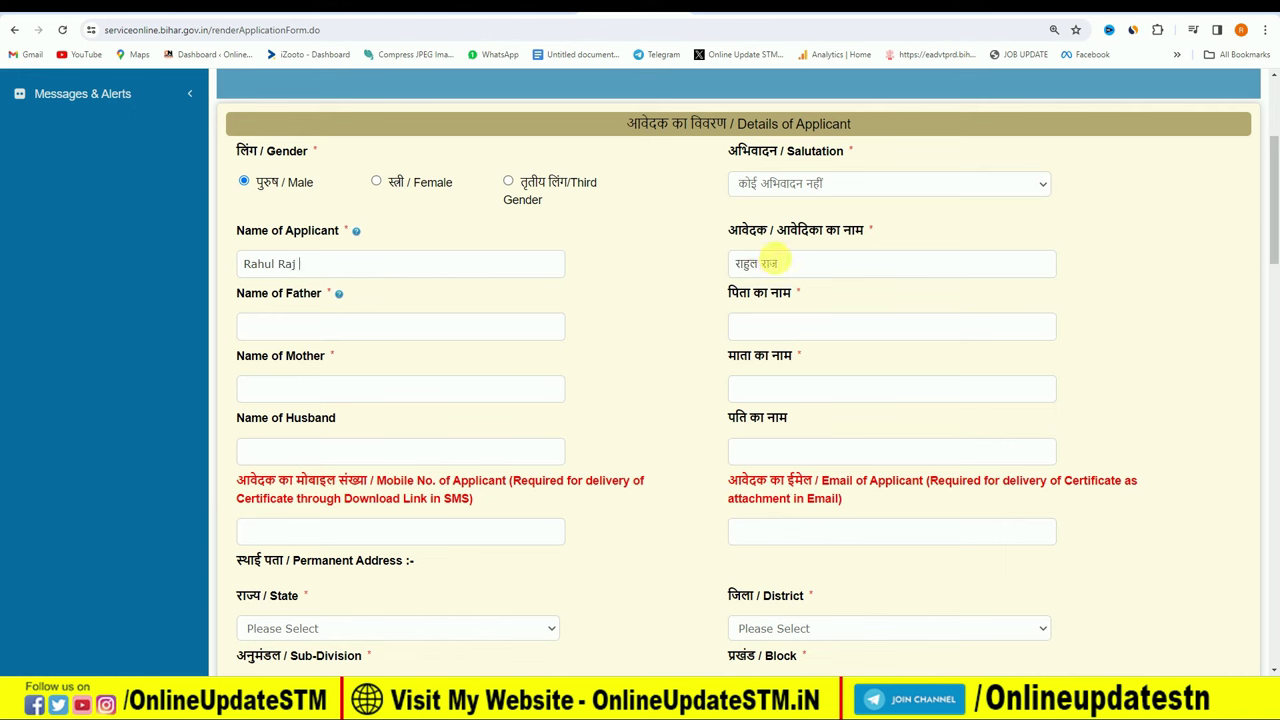
left_click(1175, 705)
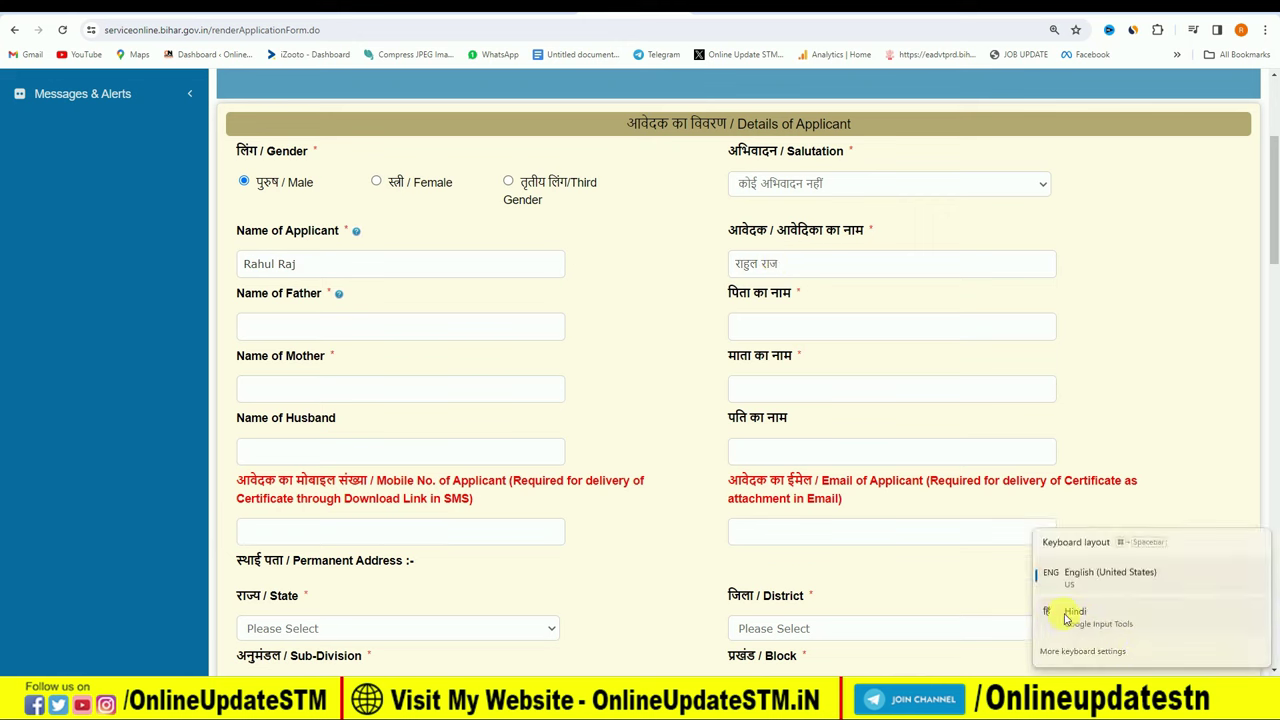
left_click(740, 265)
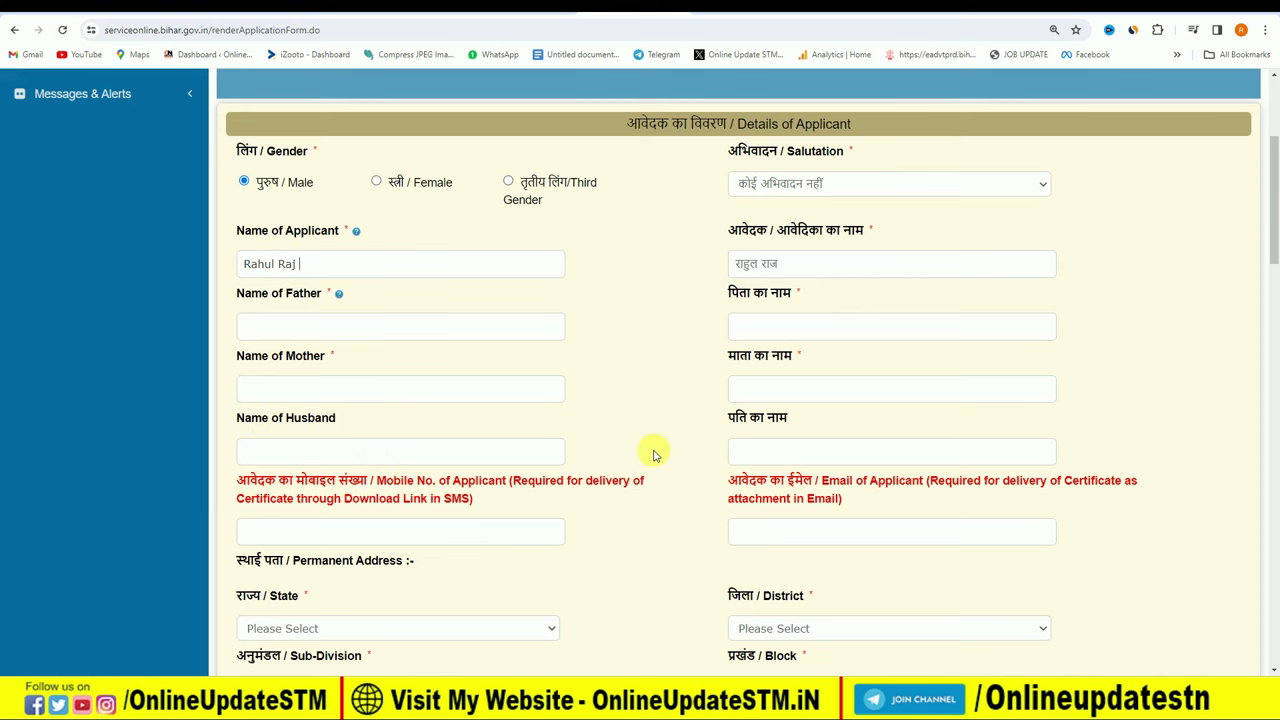
Highlight the SMS certificate delivery note and select the applicant's mobile number field.
scroll(367, 453, "down", 1)
scroll(367, 453, "down", 4)
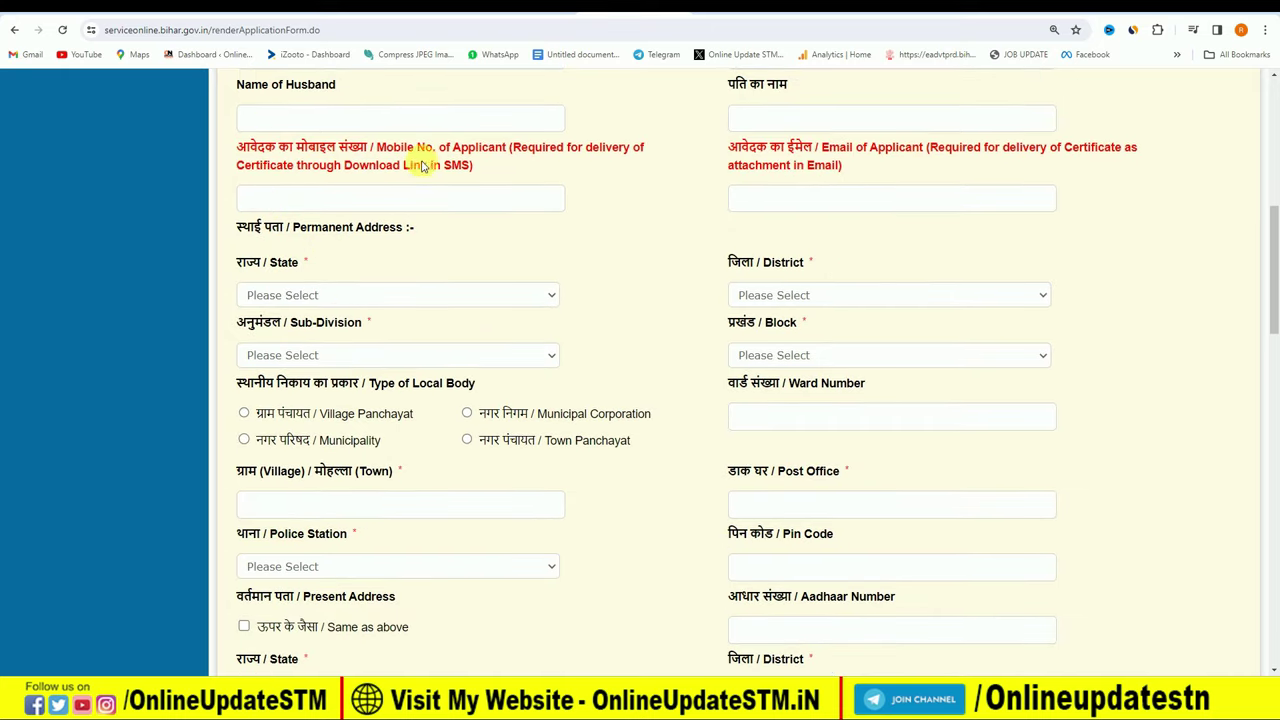
left_click_drag(517, 148, 461, 168)
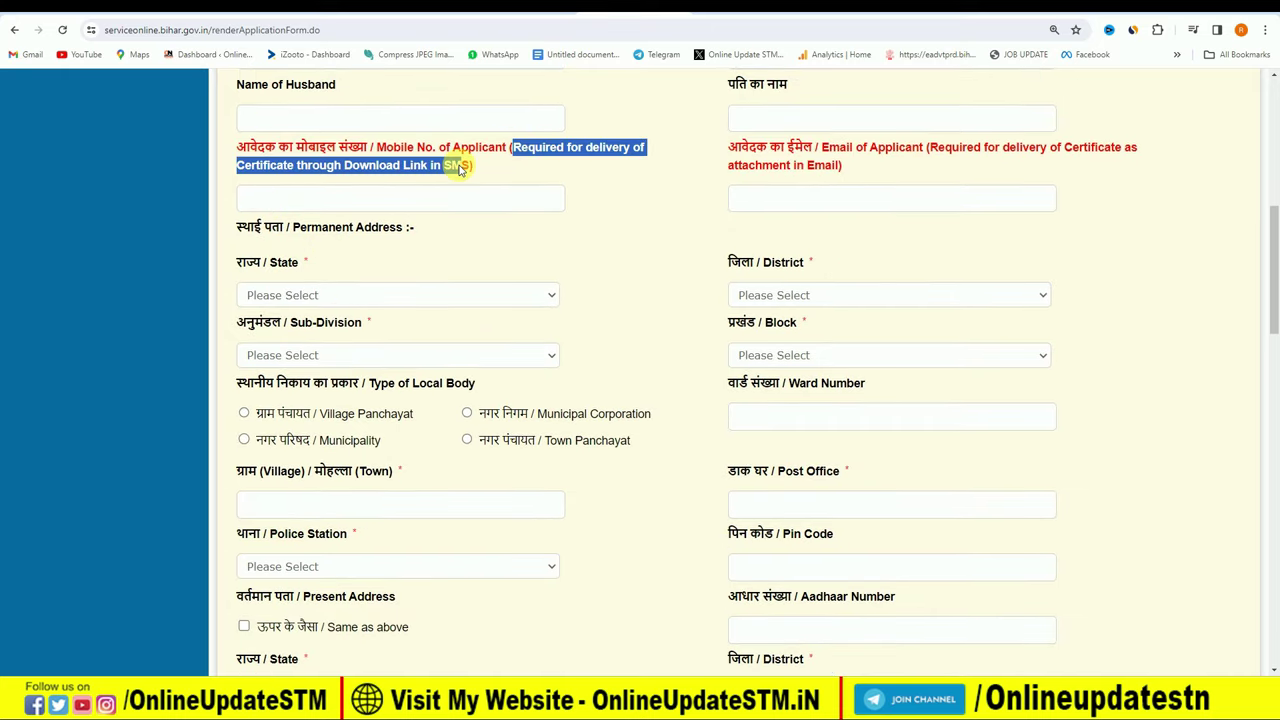
left_click(528, 168)
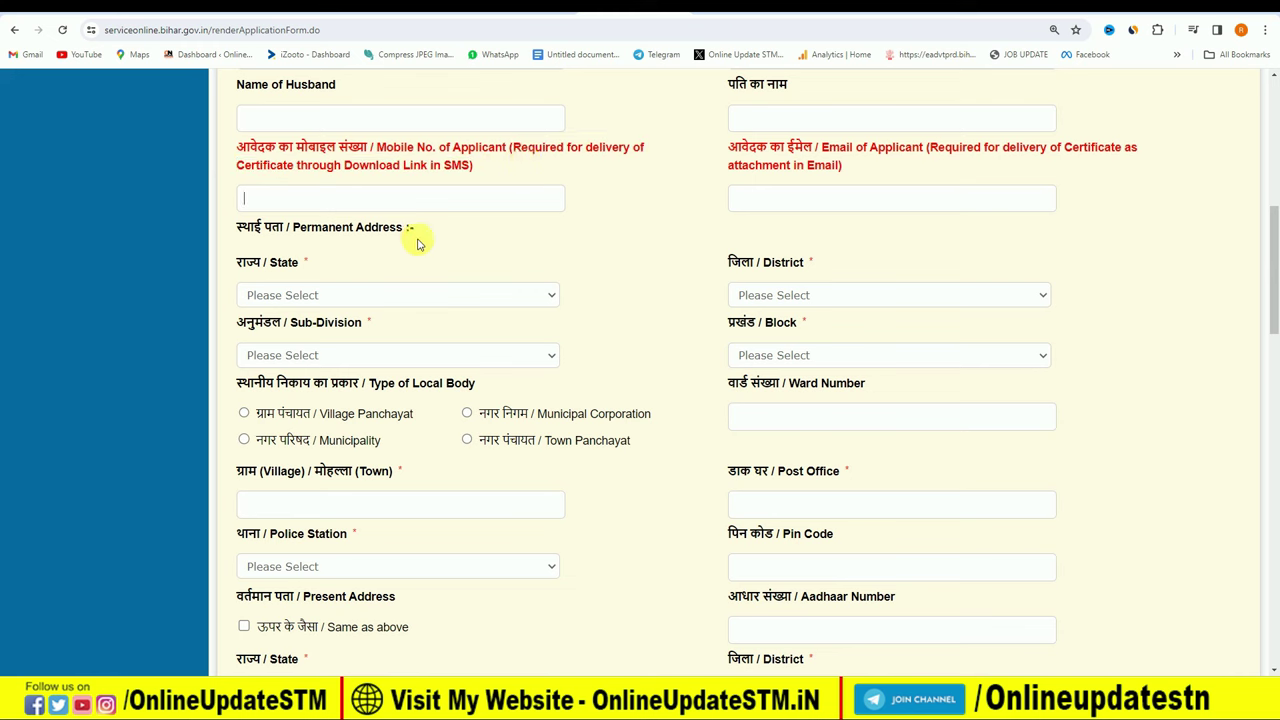
left_click(430, 198)
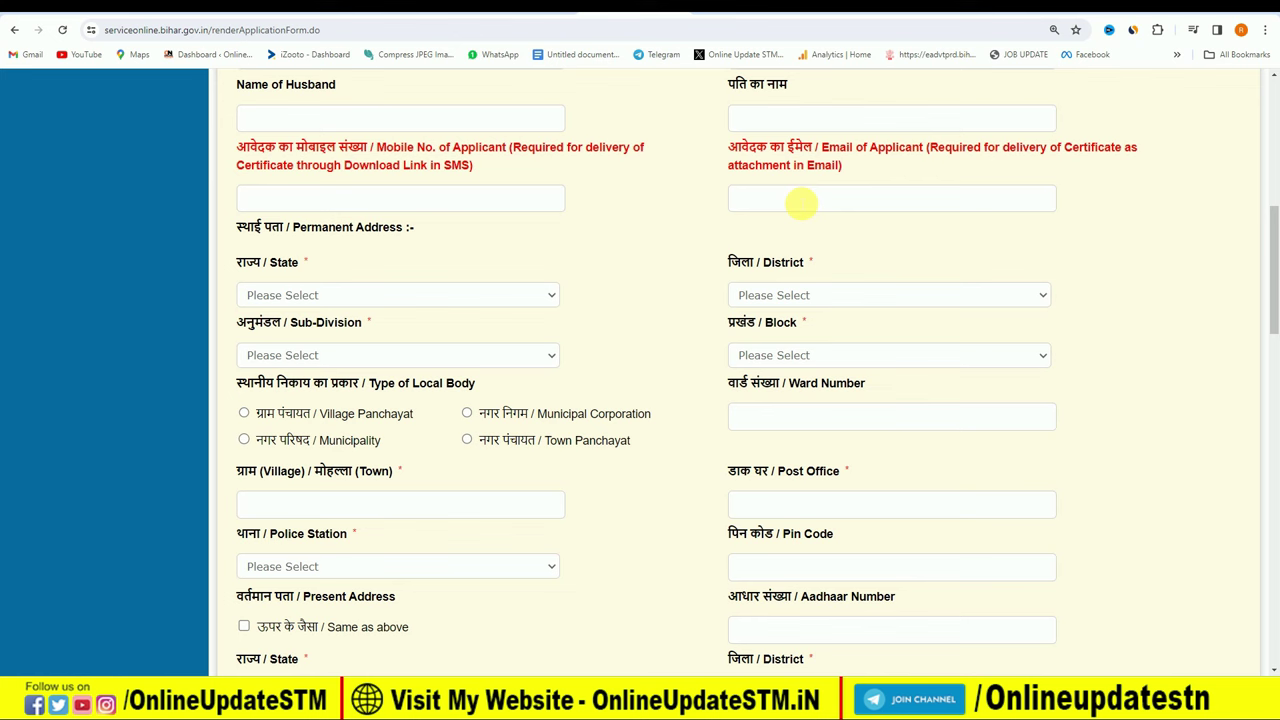
Set permanent address to BIHAR, SITAMARHI, SITAMARHI SADAR, SONBARSA, with Village Panchayat local body type.
left_click(378, 300)
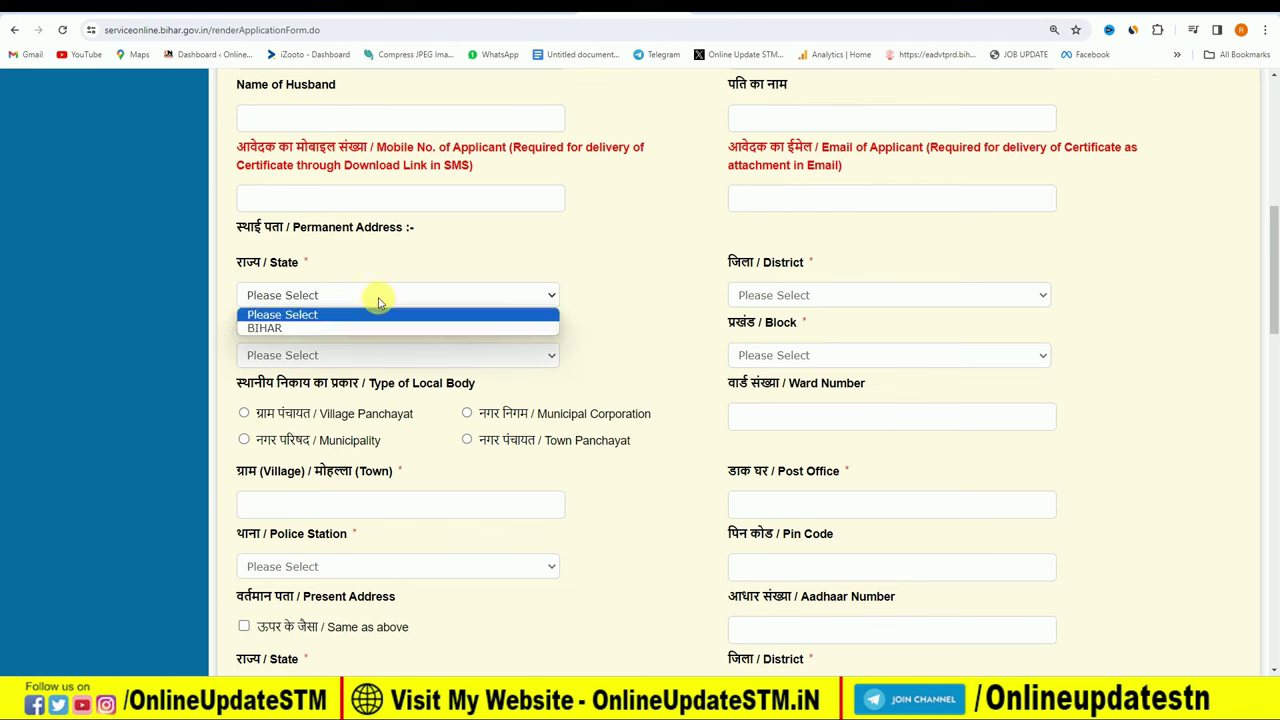
left_click(362, 330)
left_click(768, 295)
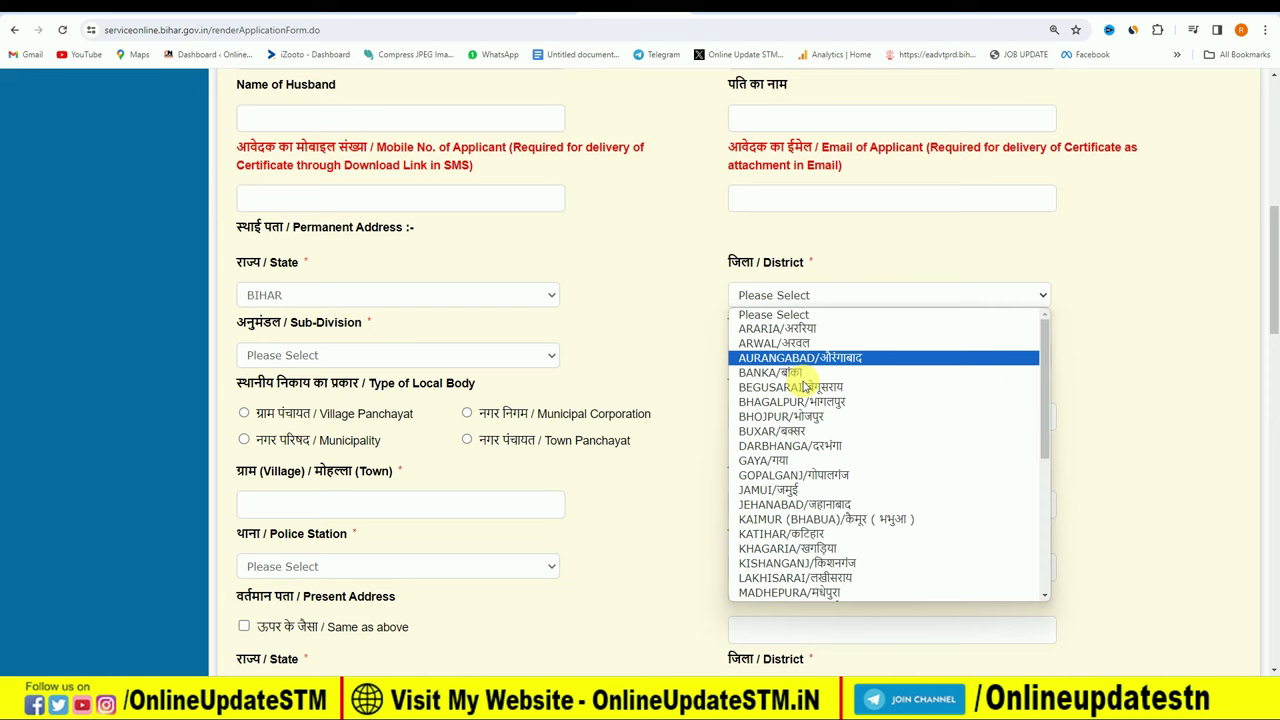
scroll(815, 450, "down", 5)
left_click(830, 545)
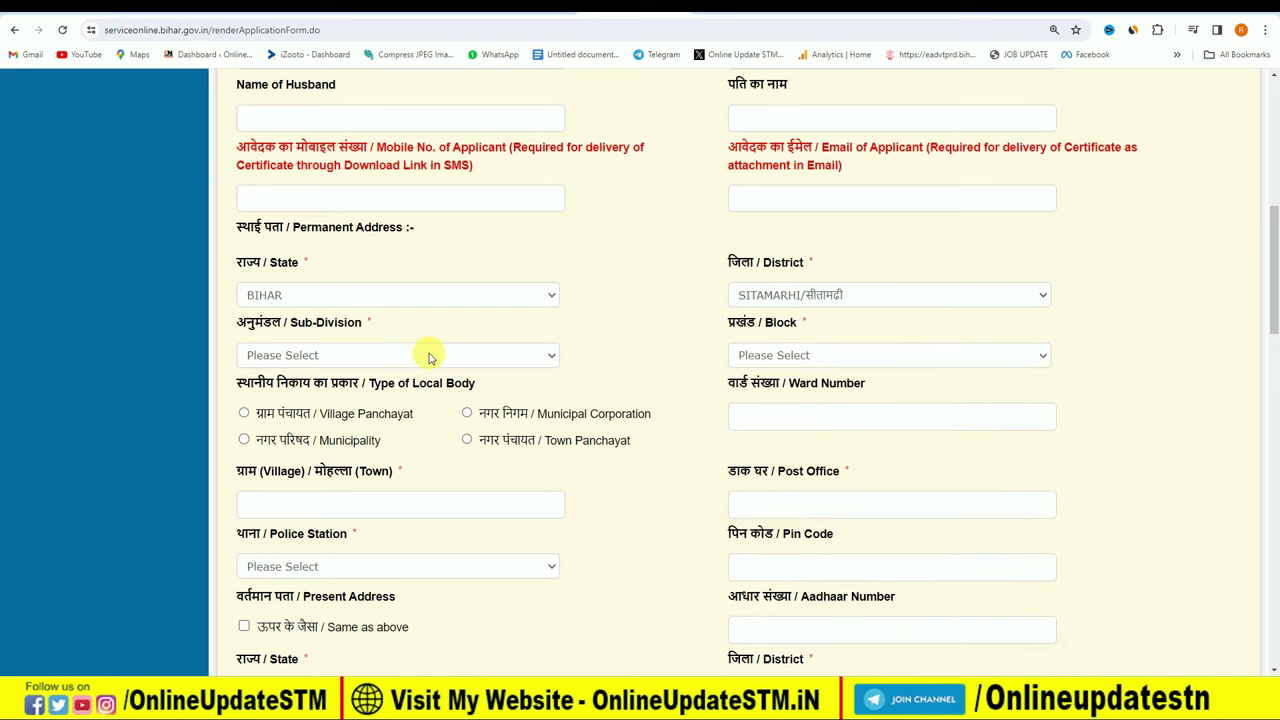
left_click(380, 355)
left_click(379, 424)
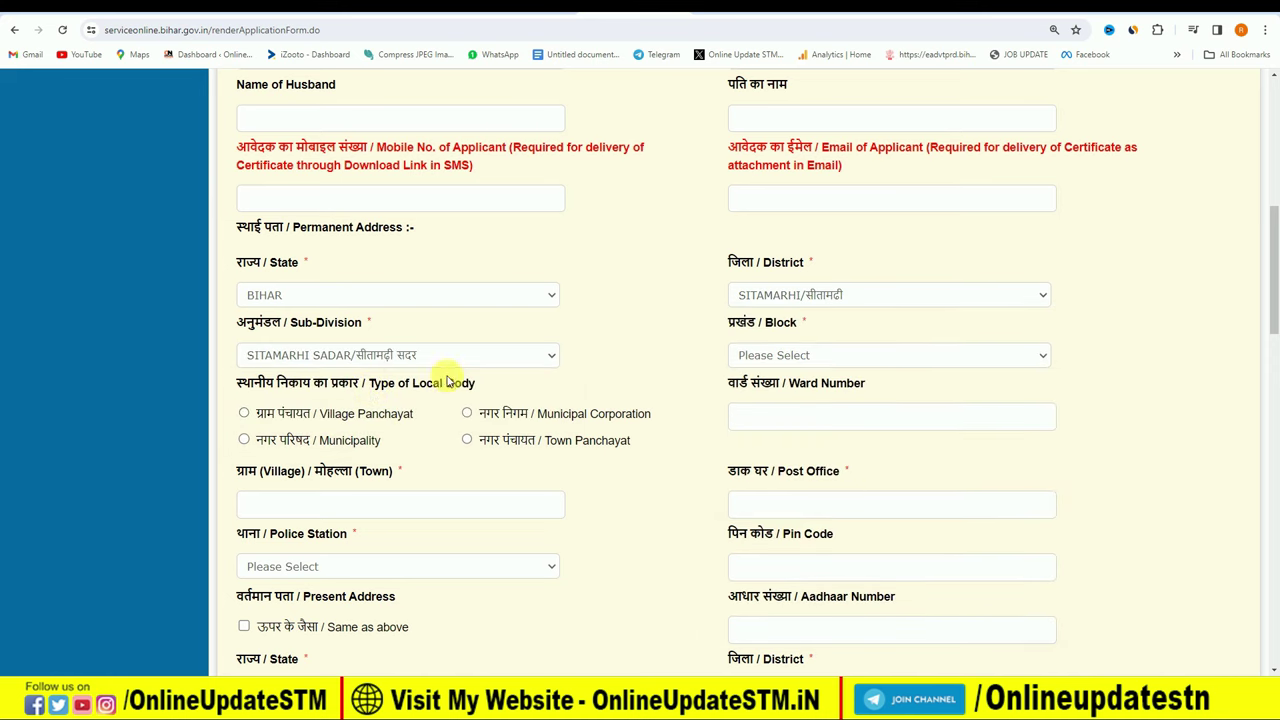
left_click(808, 357)
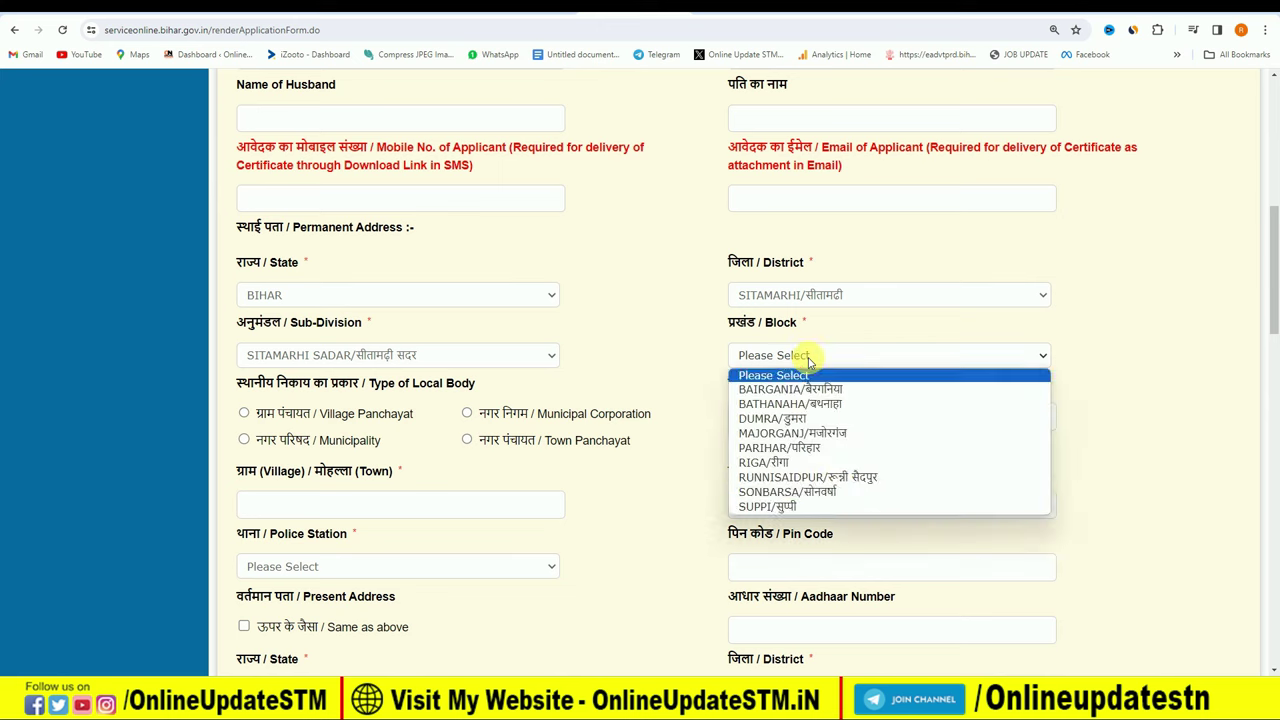
left_click(840, 493)
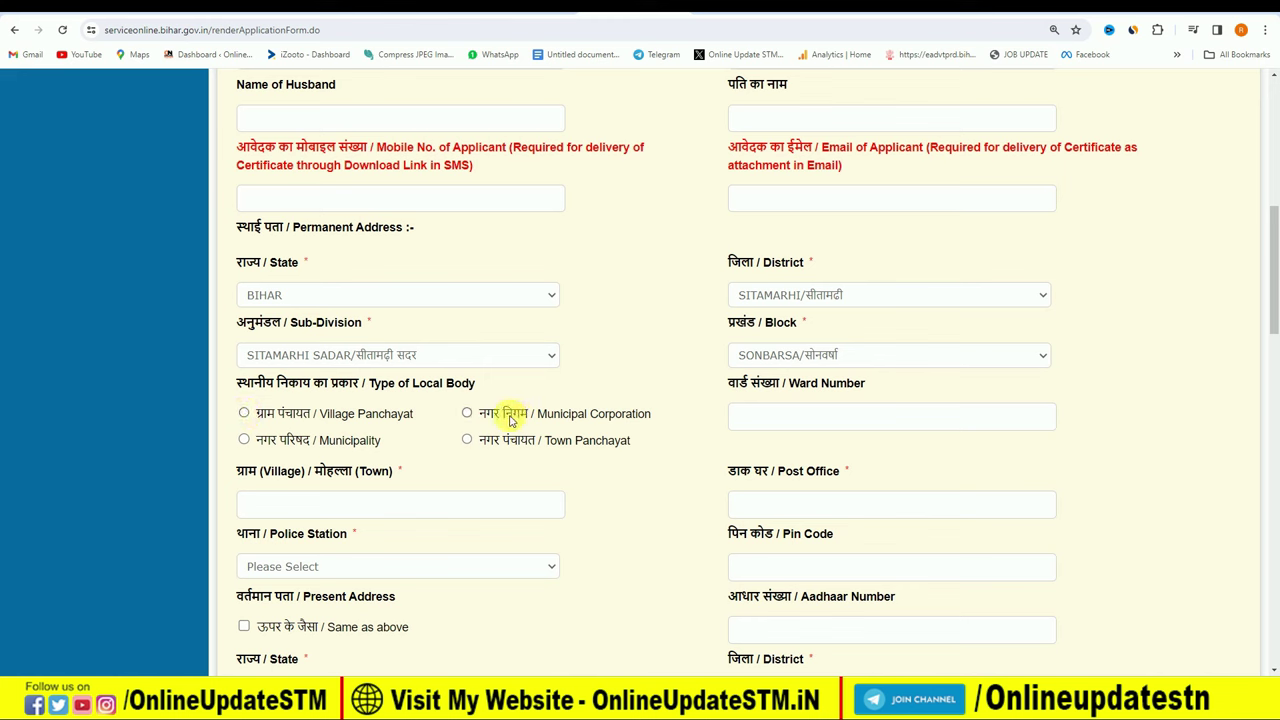
left_click(244, 414)
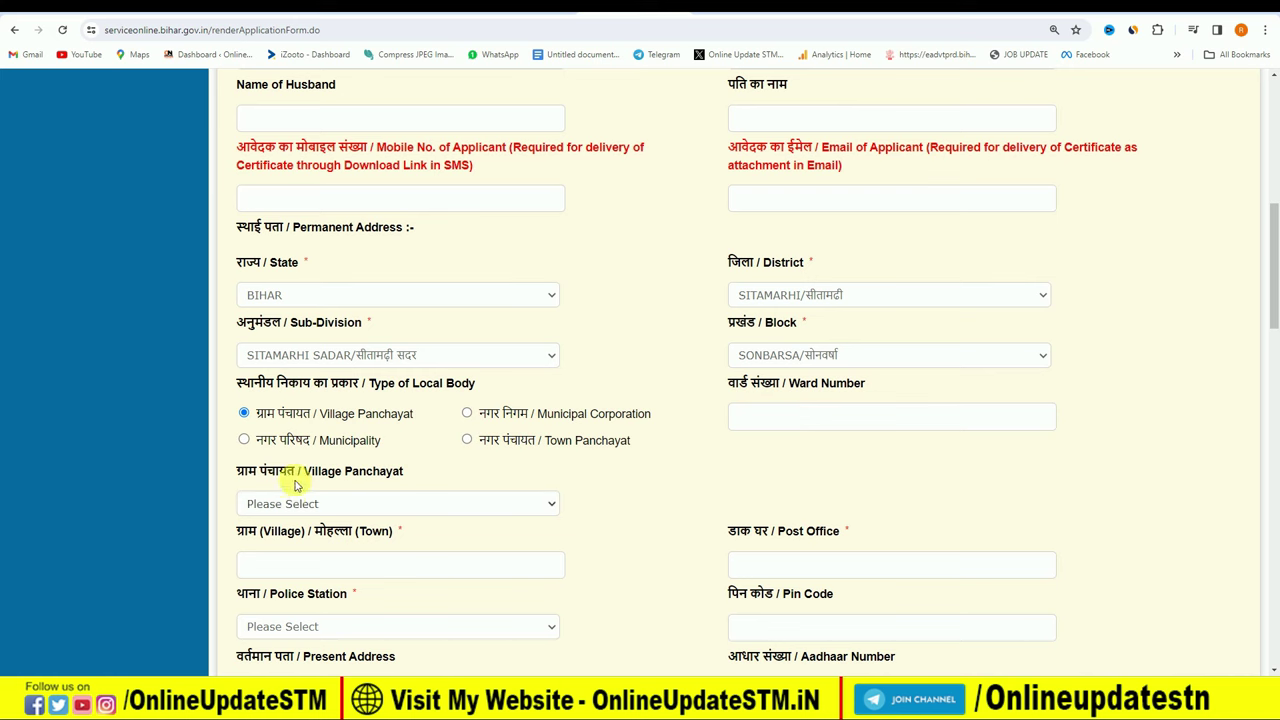
left_click(326, 508)
left_click(326, 508)
Review the form, highlighting the Permanent Address and Present Address headings.
scroll(970, 566, "down", 5)
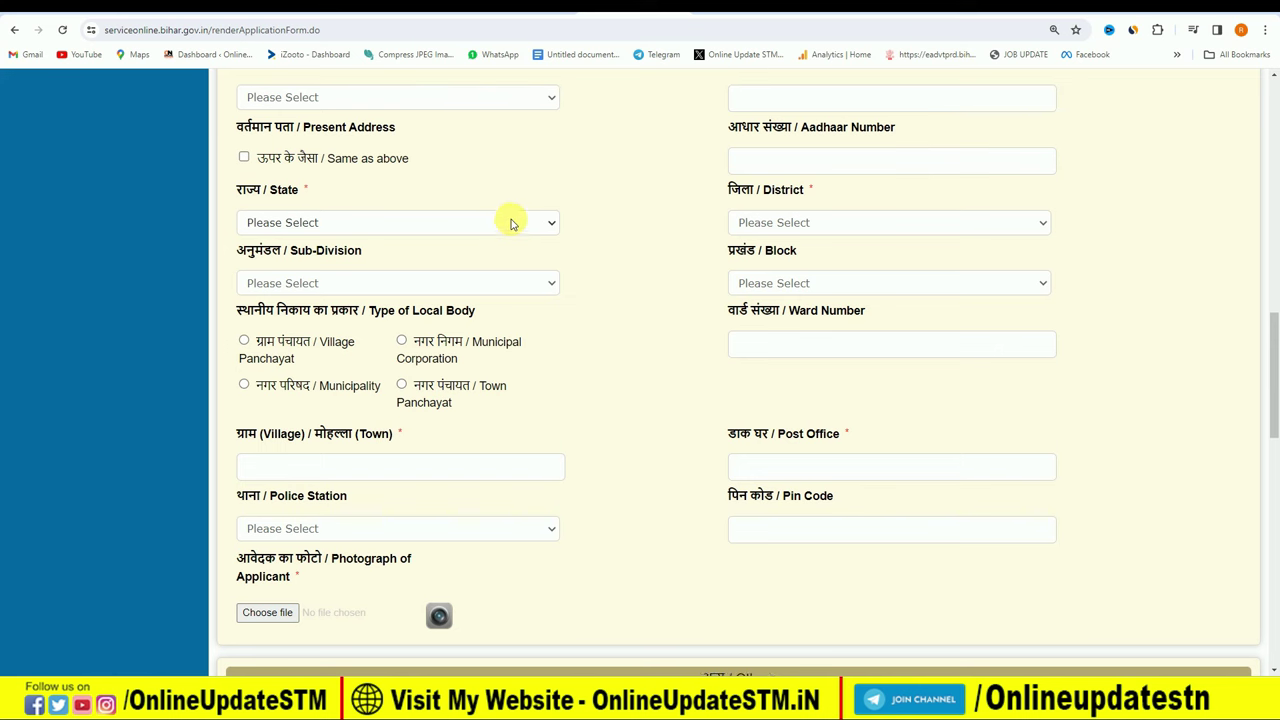
scroll(510, 222, "up", 1)
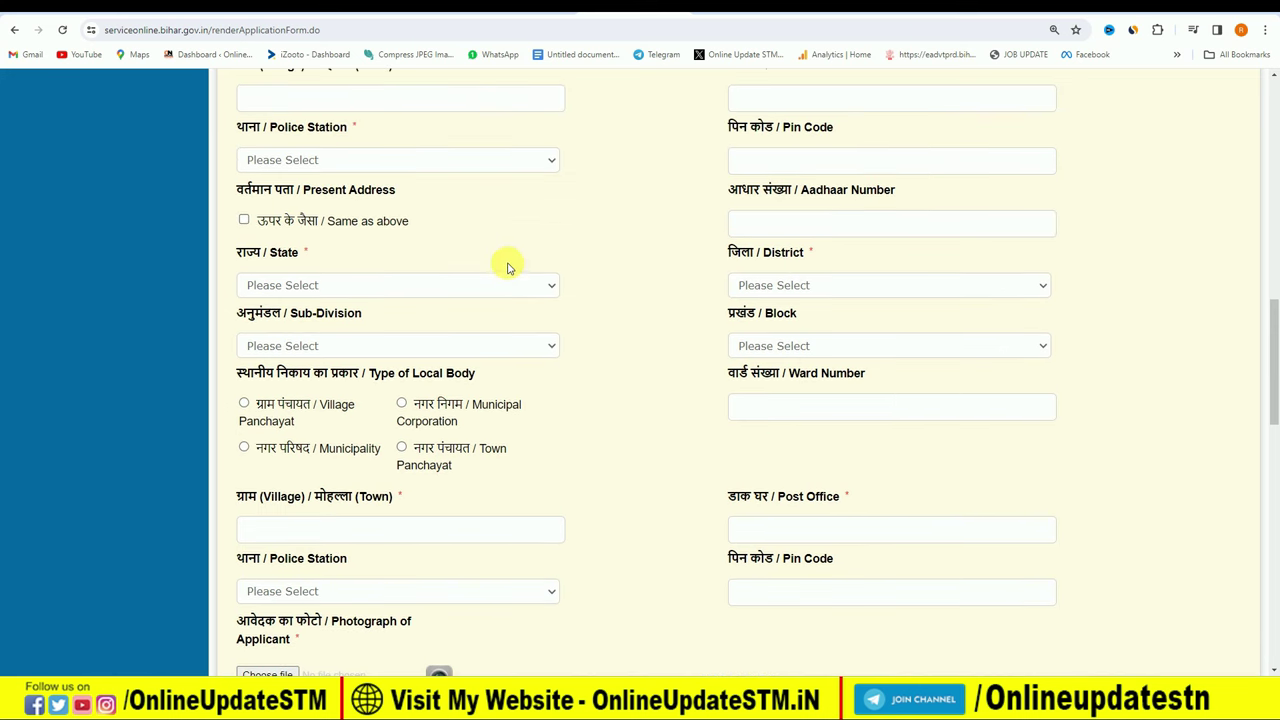
scroll(505, 267, "up", 2)
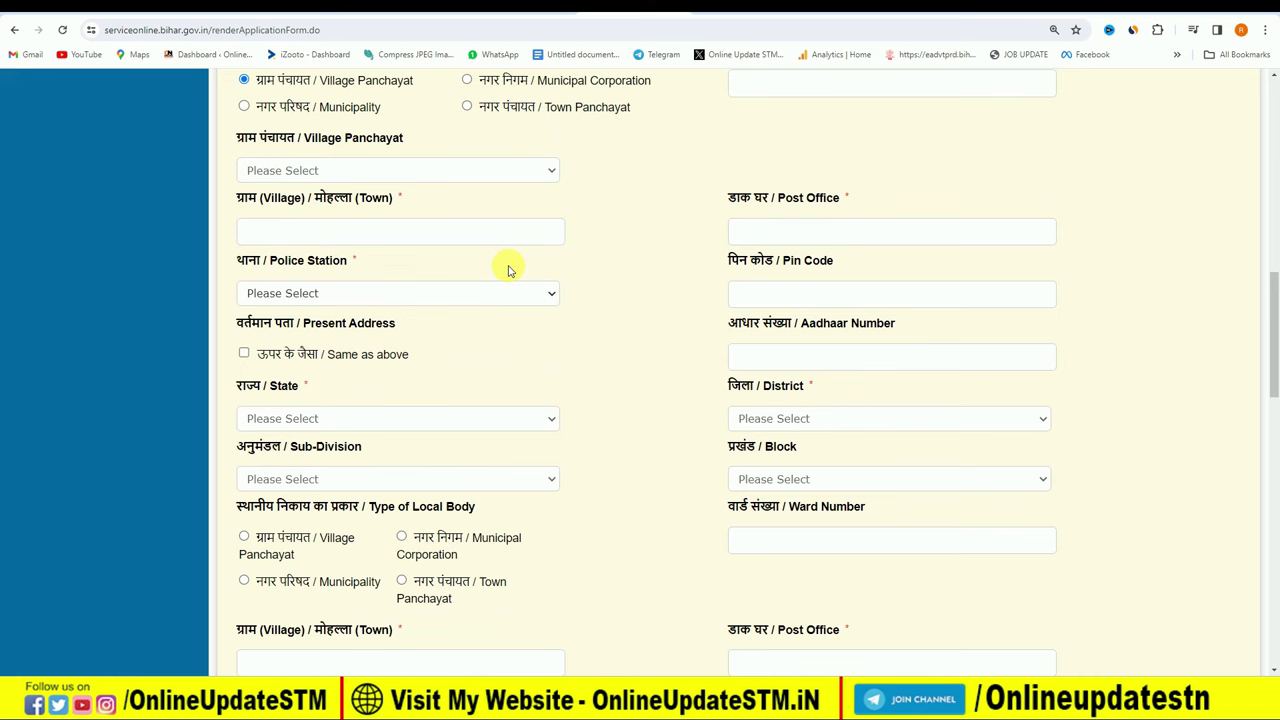
scroll(507, 270, "up", 1)
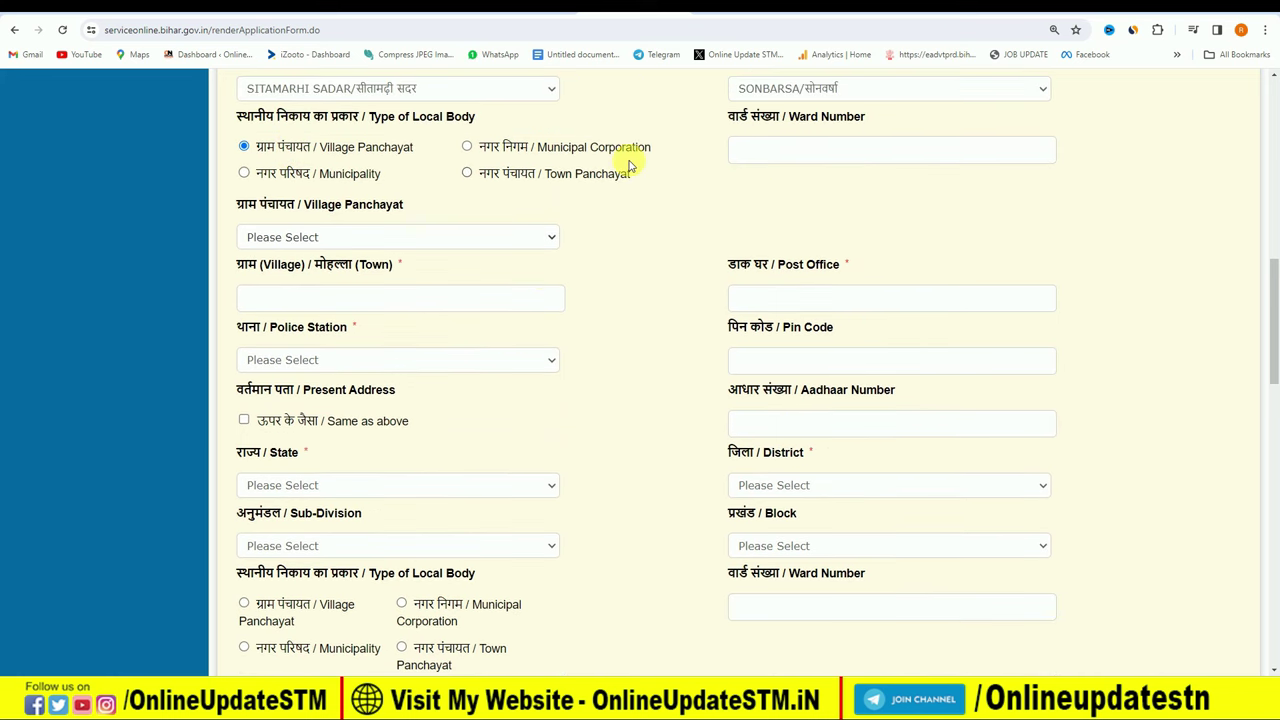
scroll(335, 175, "up", 1)
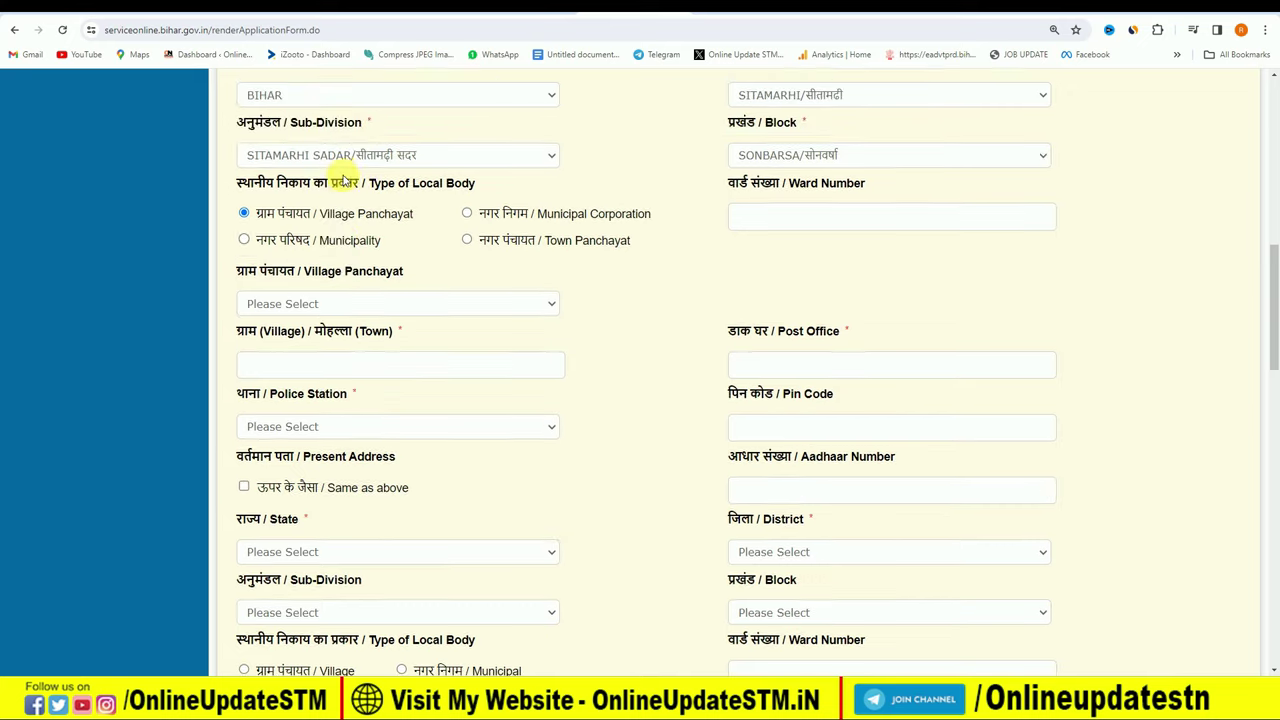
scroll(340, 173, "up", 2)
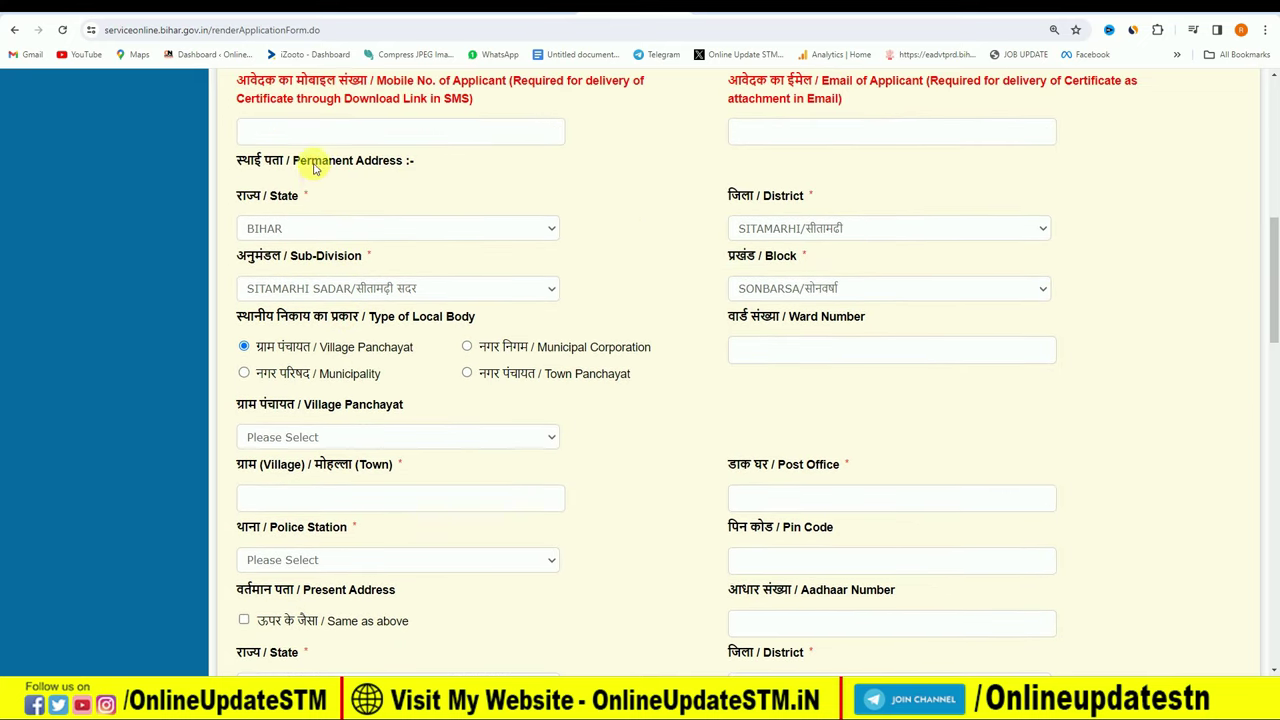
left_click_drag(295, 162, 408, 163)
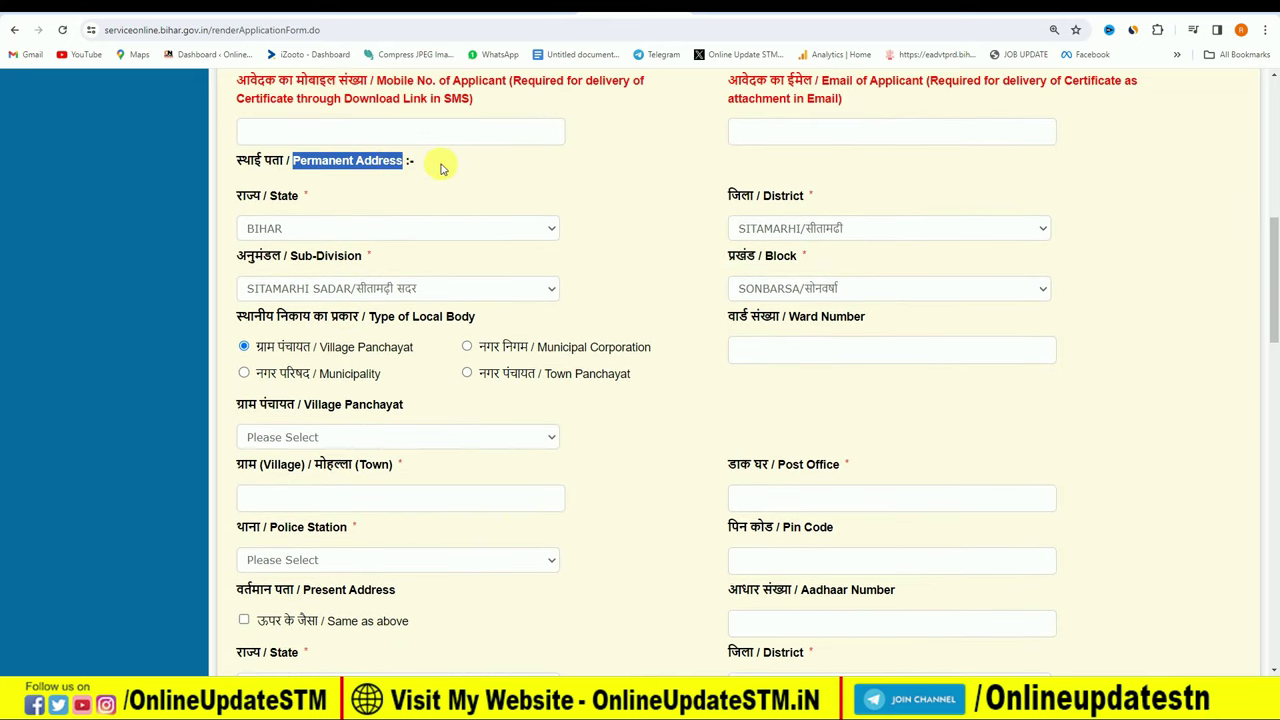
left_click(446, 168)
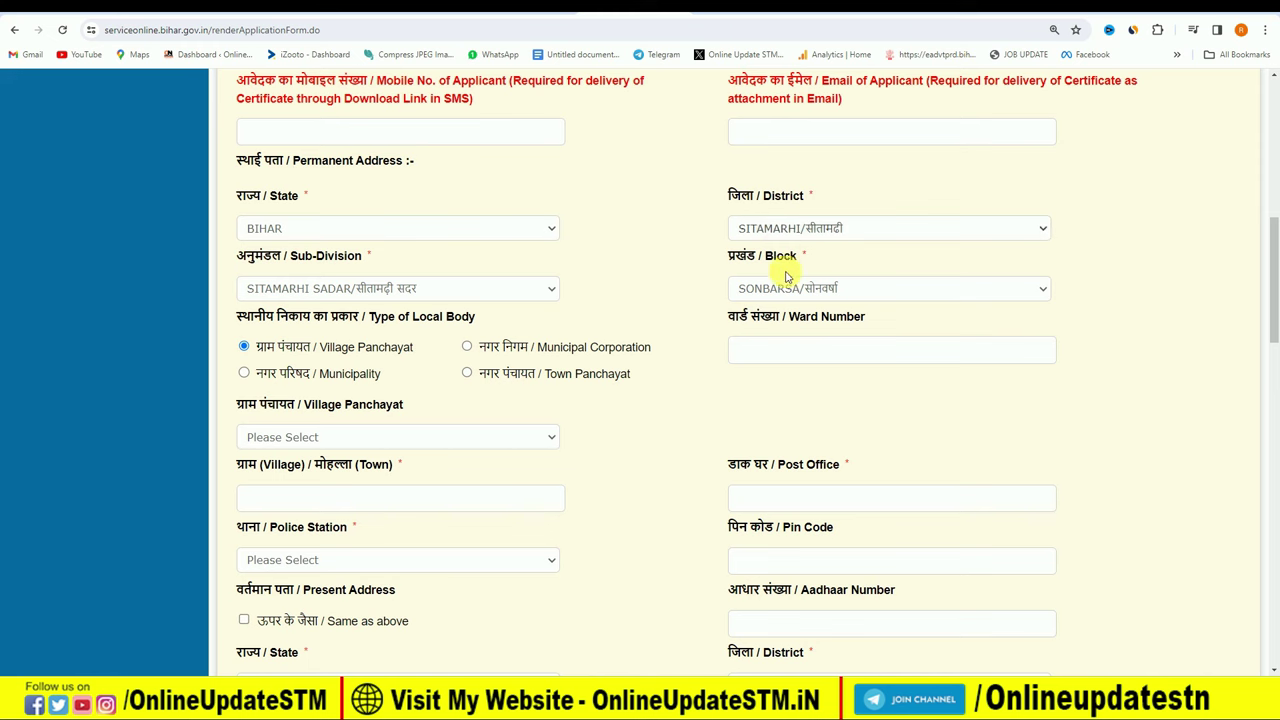
scroll(551, 395, "down", 2)
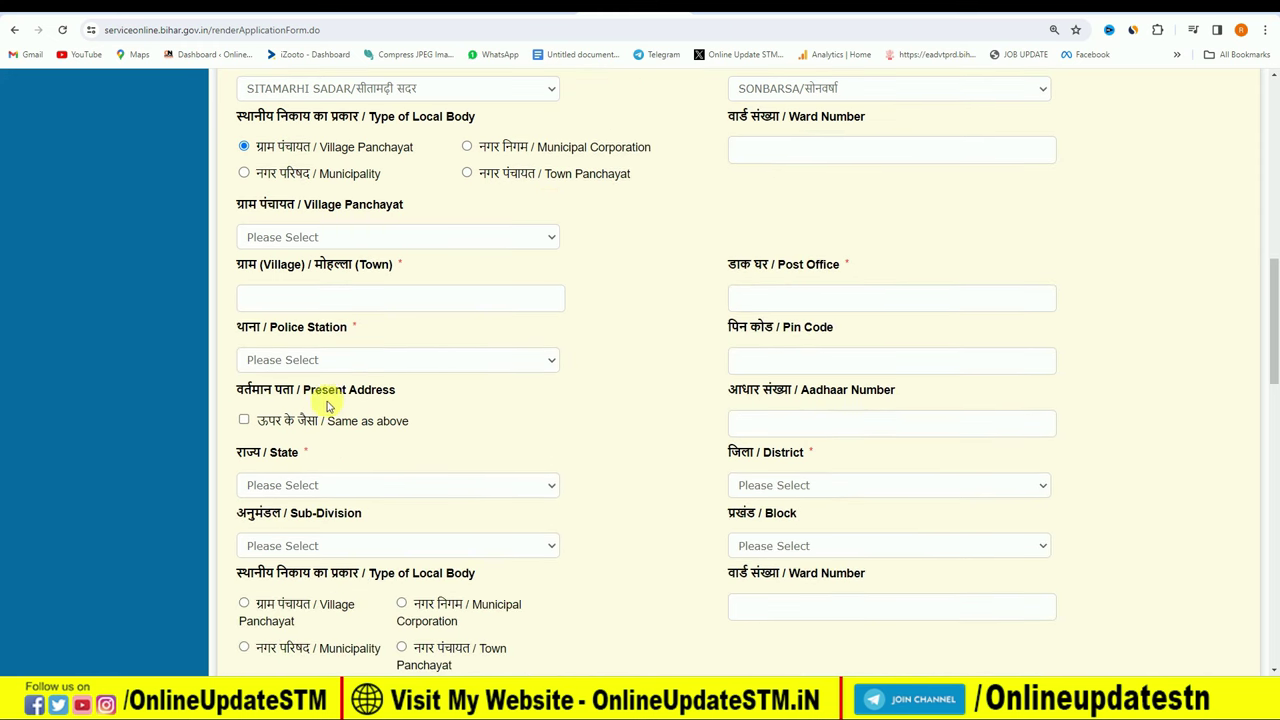
left_click_drag(303, 391, 471, 391)
left_click(535, 408)
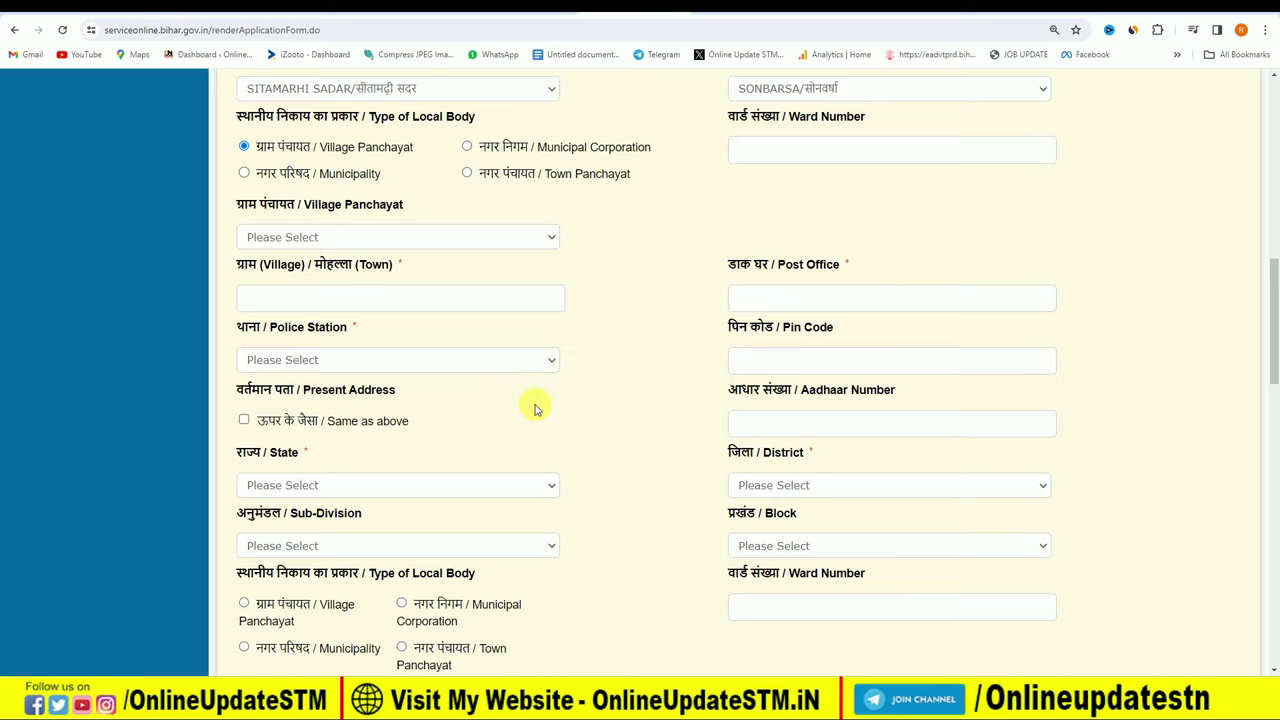
scroll(535, 408, "down", 1)
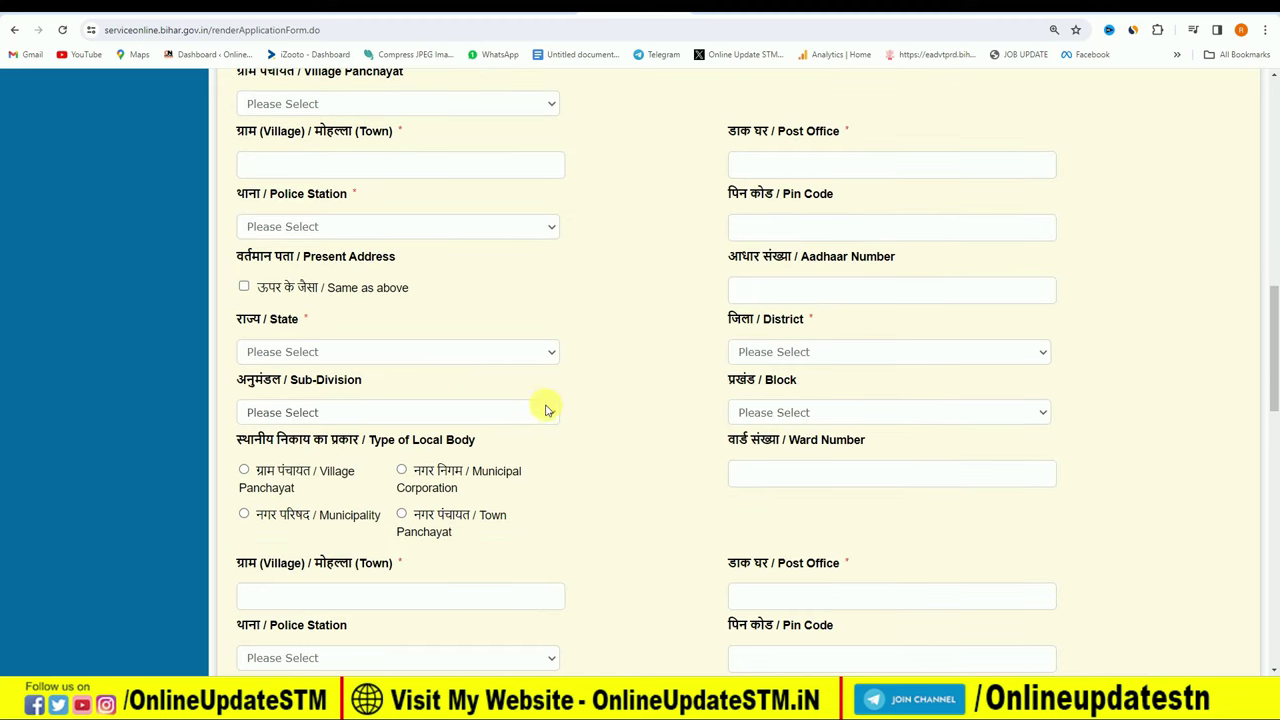
scroll(546, 409, "up", 1)
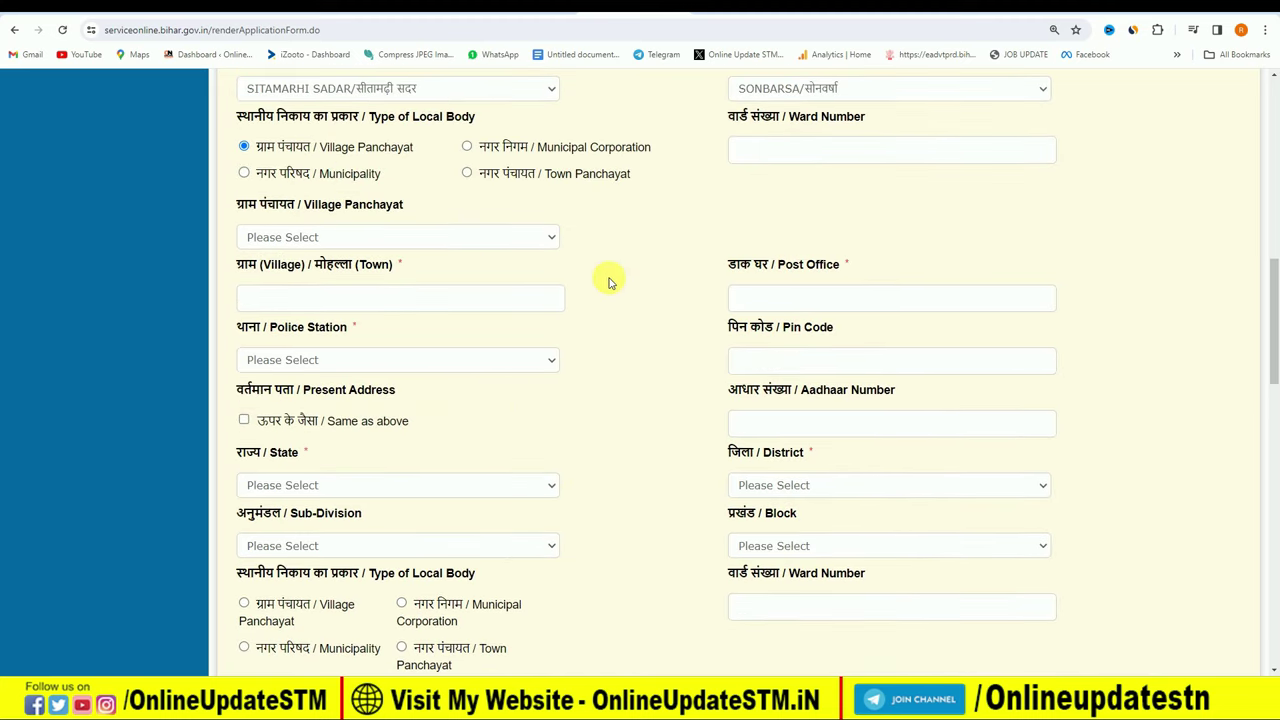
scroll(610, 283, "down", 1)
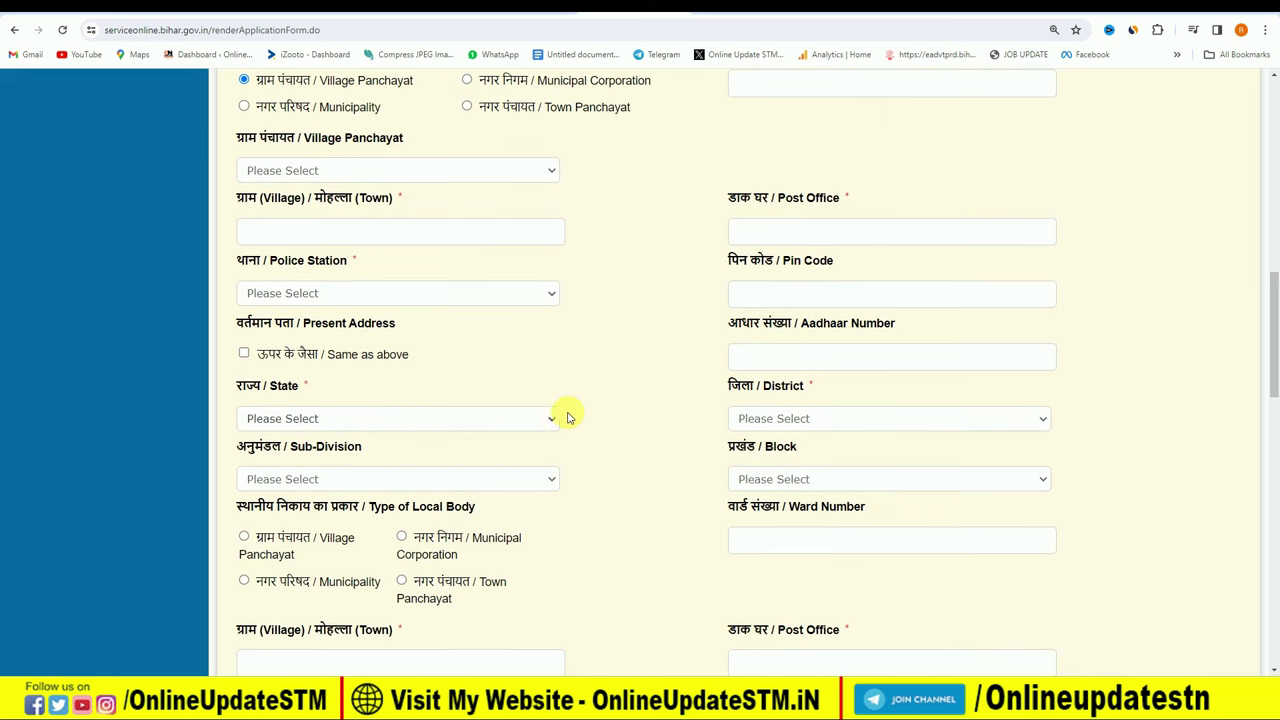
scroll(565, 417, "down", 1)
scroll(567, 417, "down", 1)
scroll(568, 402, "down", 2)
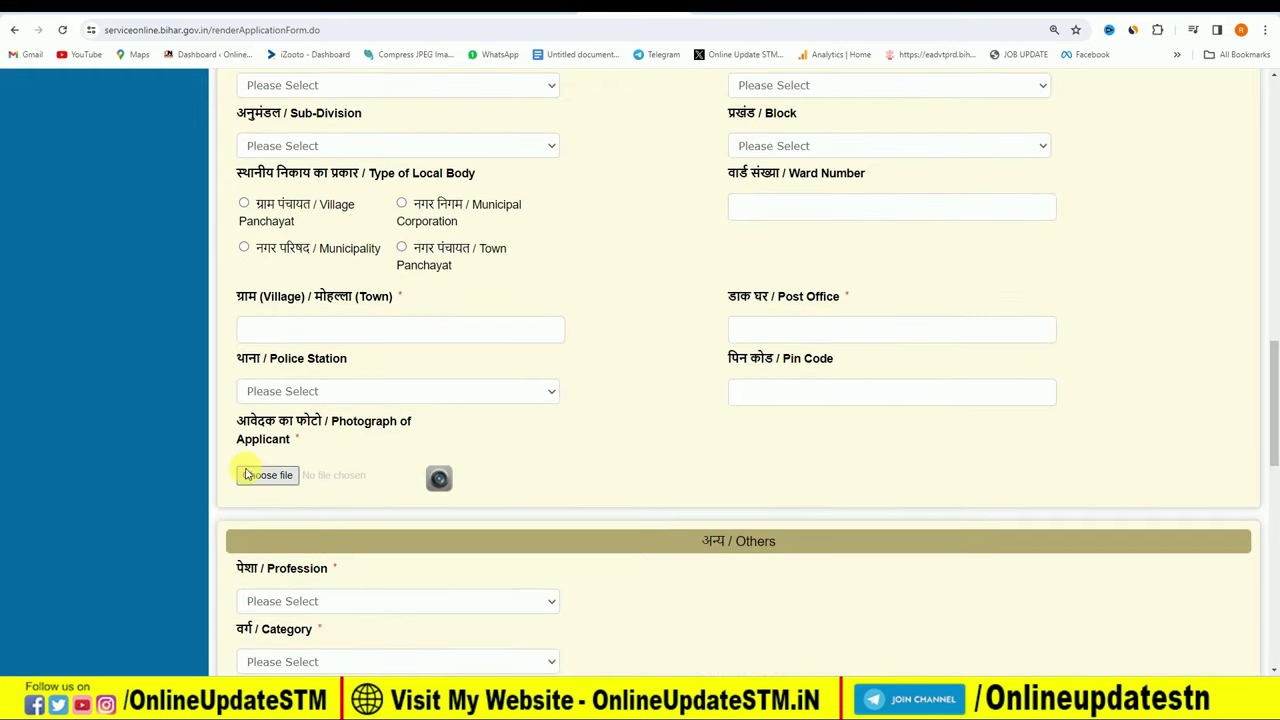
Set profession Student, category पिछड़ा वर्ग (अनुसूची-2), caste Bania and sub-caste Sundi.
scroll(330, 430, "down", 3)
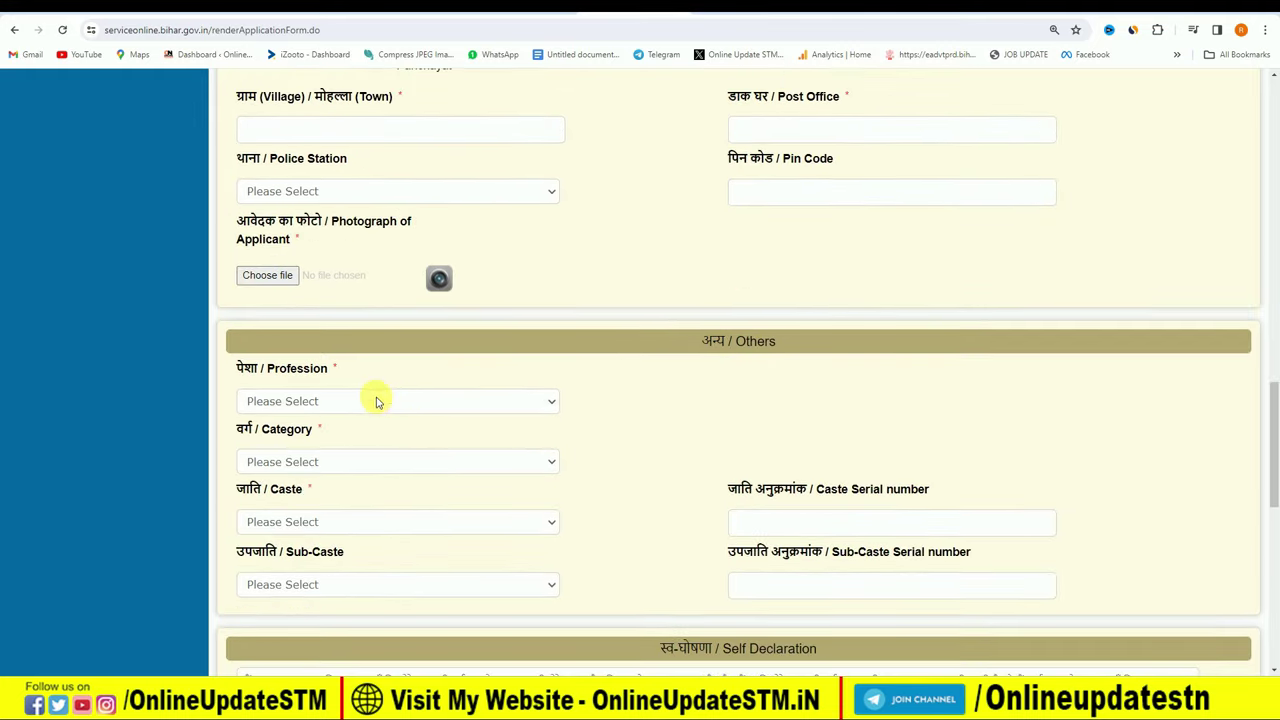
left_click(371, 401)
left_click(348, 436)
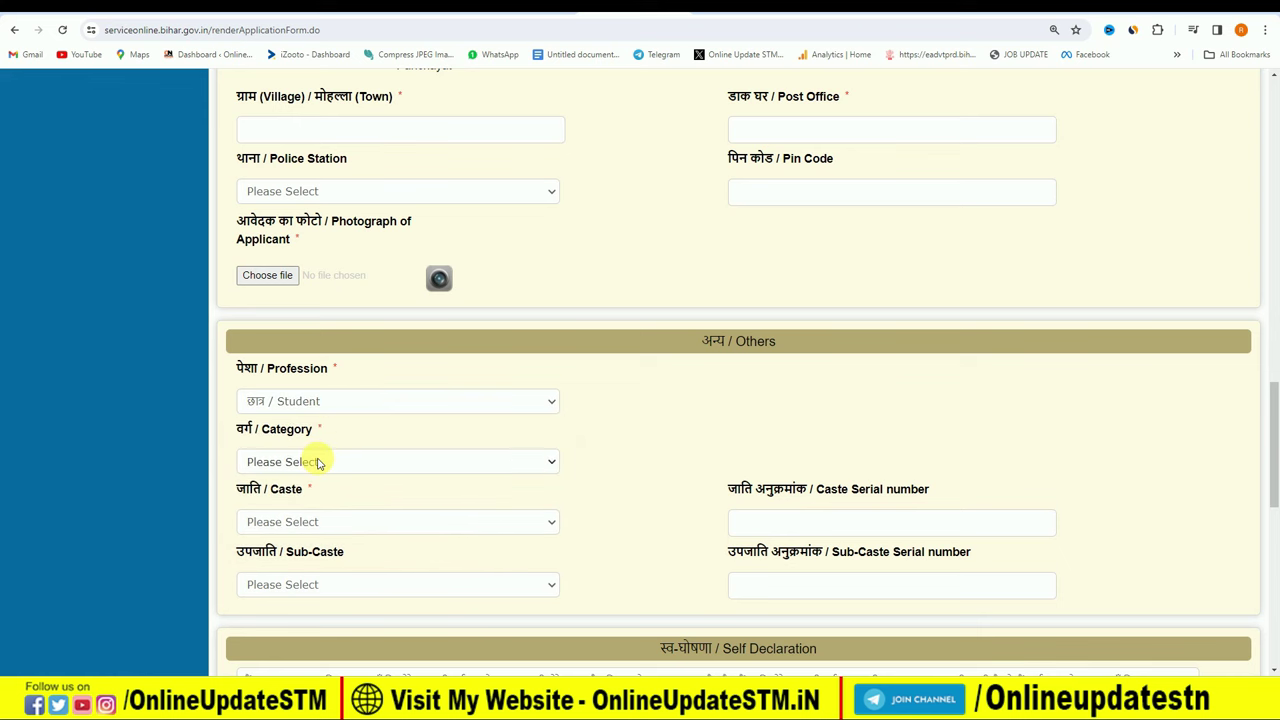
left_click(318, 462)
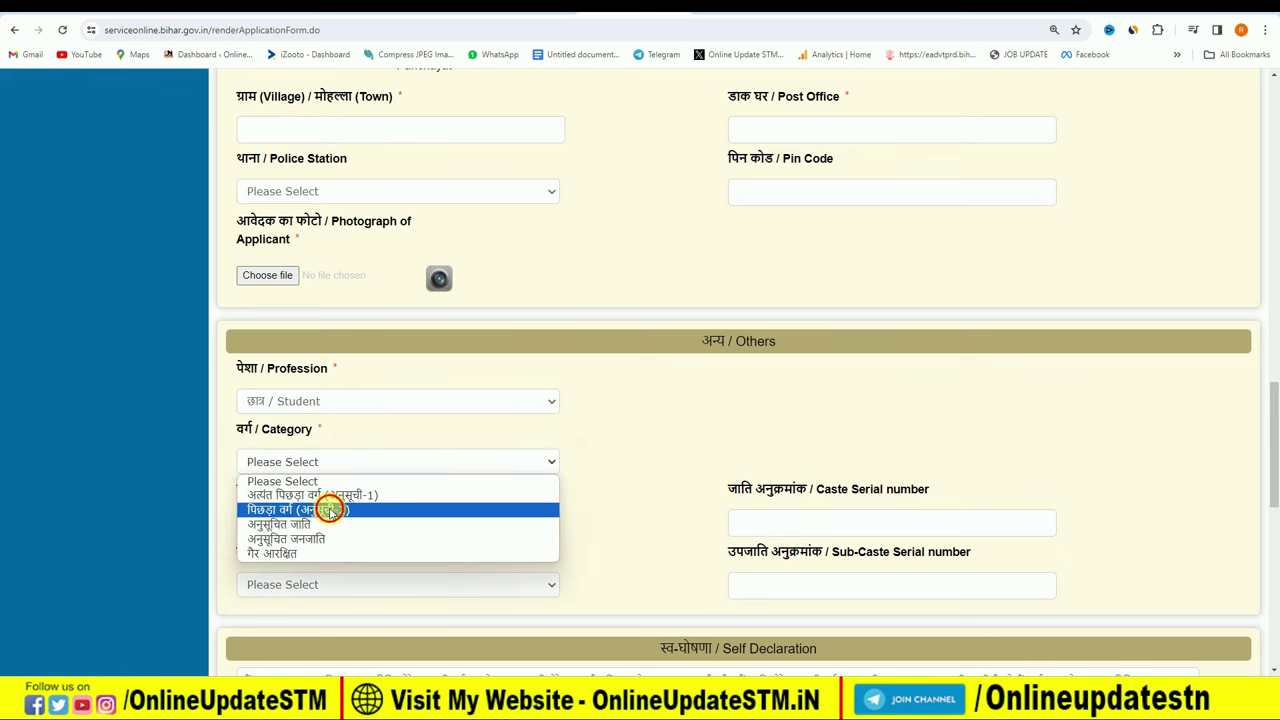
left_click(330, 510)
left_click(338, 533)
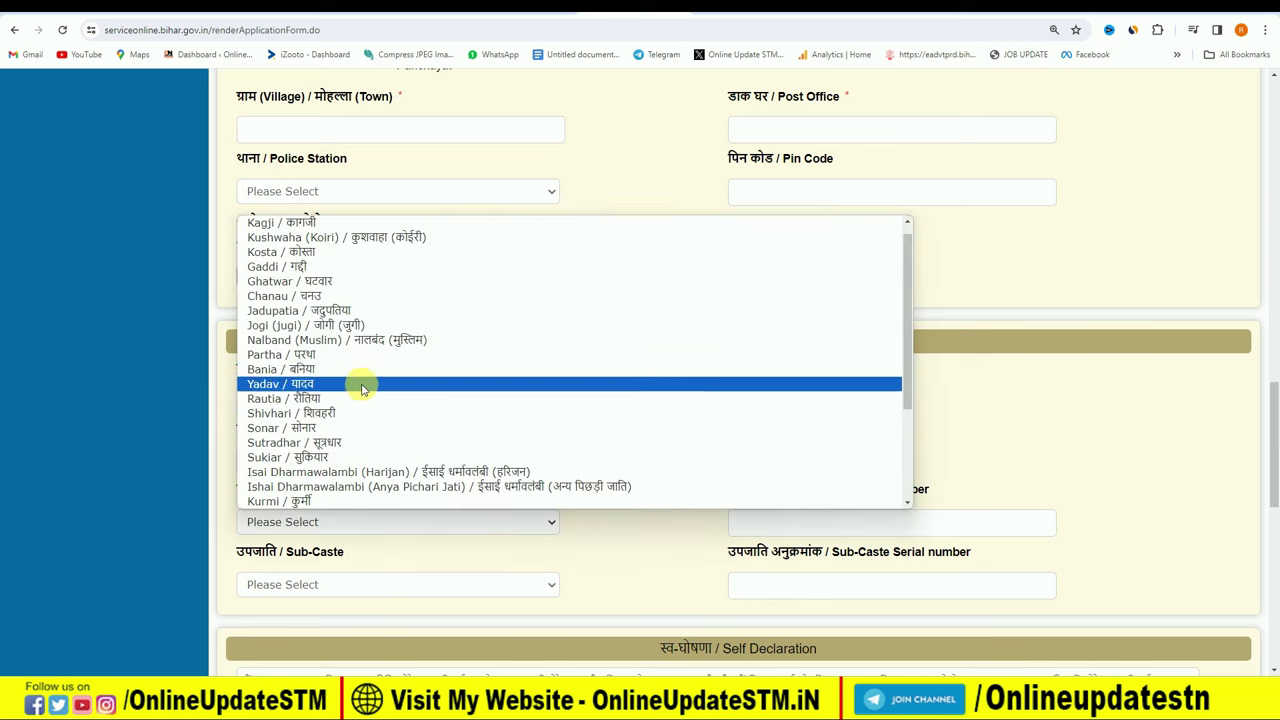
left_click(360, 369)
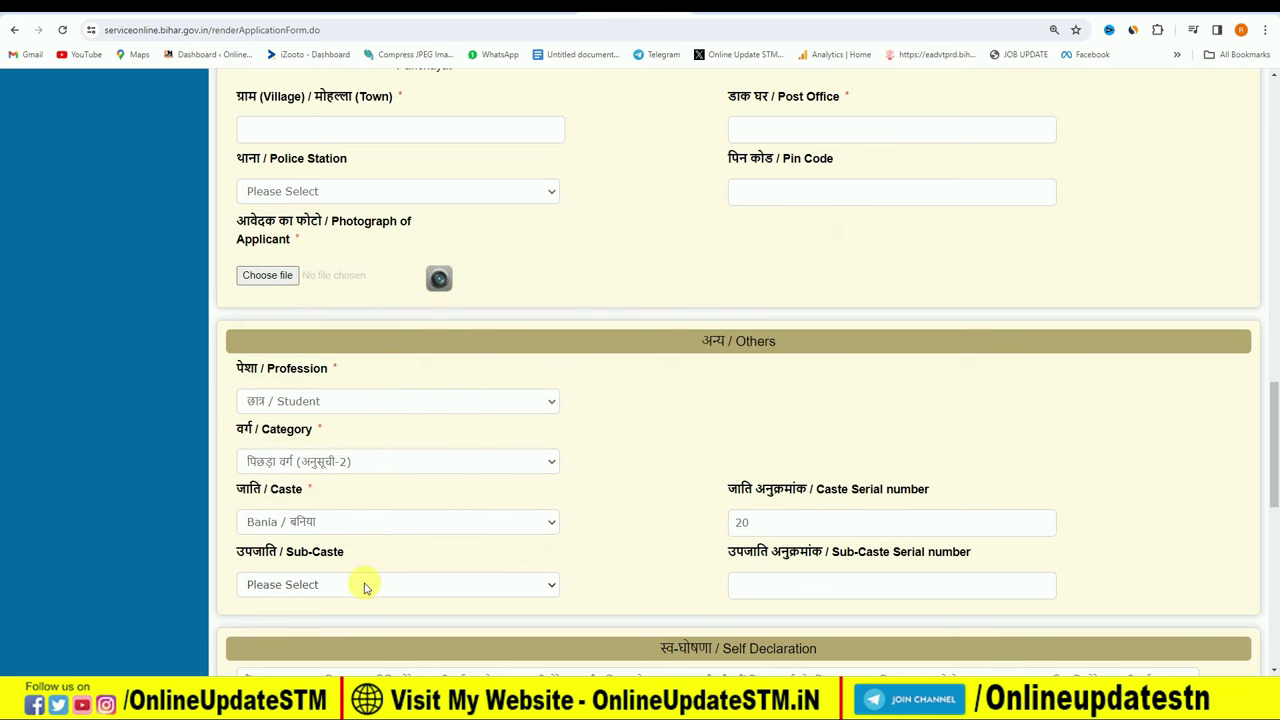
left_click(364, 588)
left_click(352, 300)
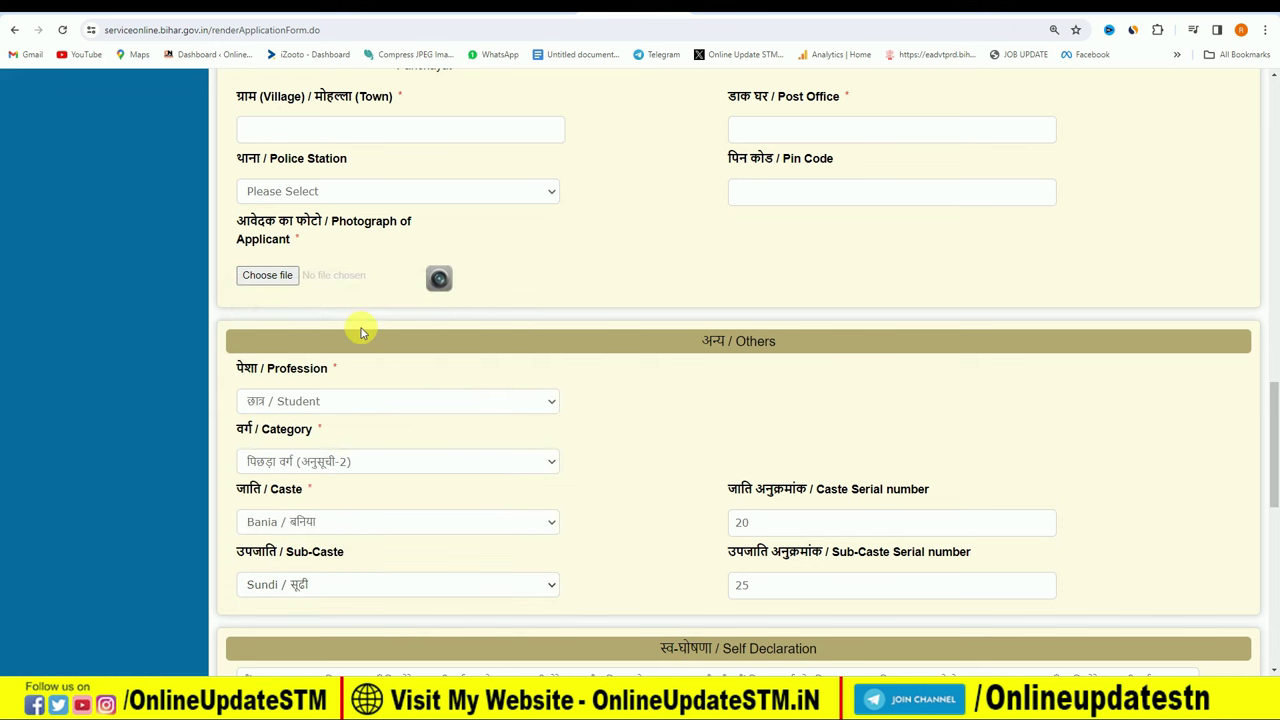
scroll(663, 555, "down", 4)
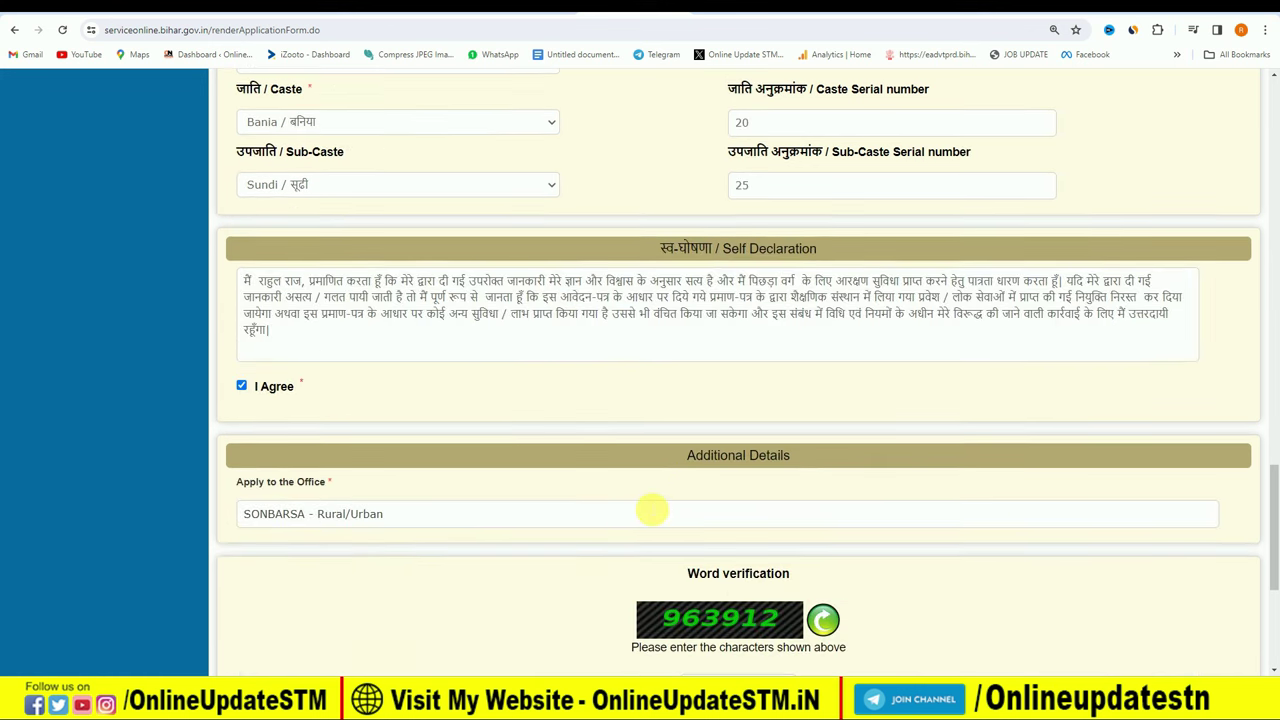
scroll(651, 511, "down", 1)
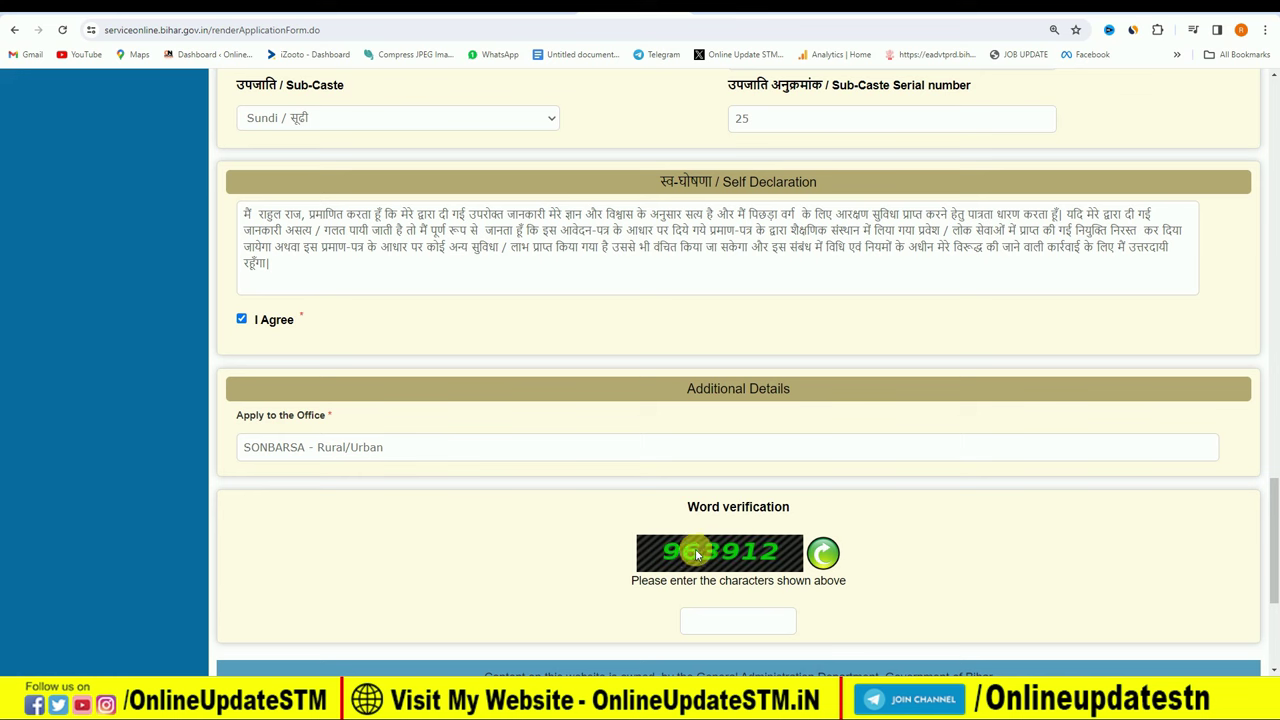
scroll(957, 523, "down", 2)
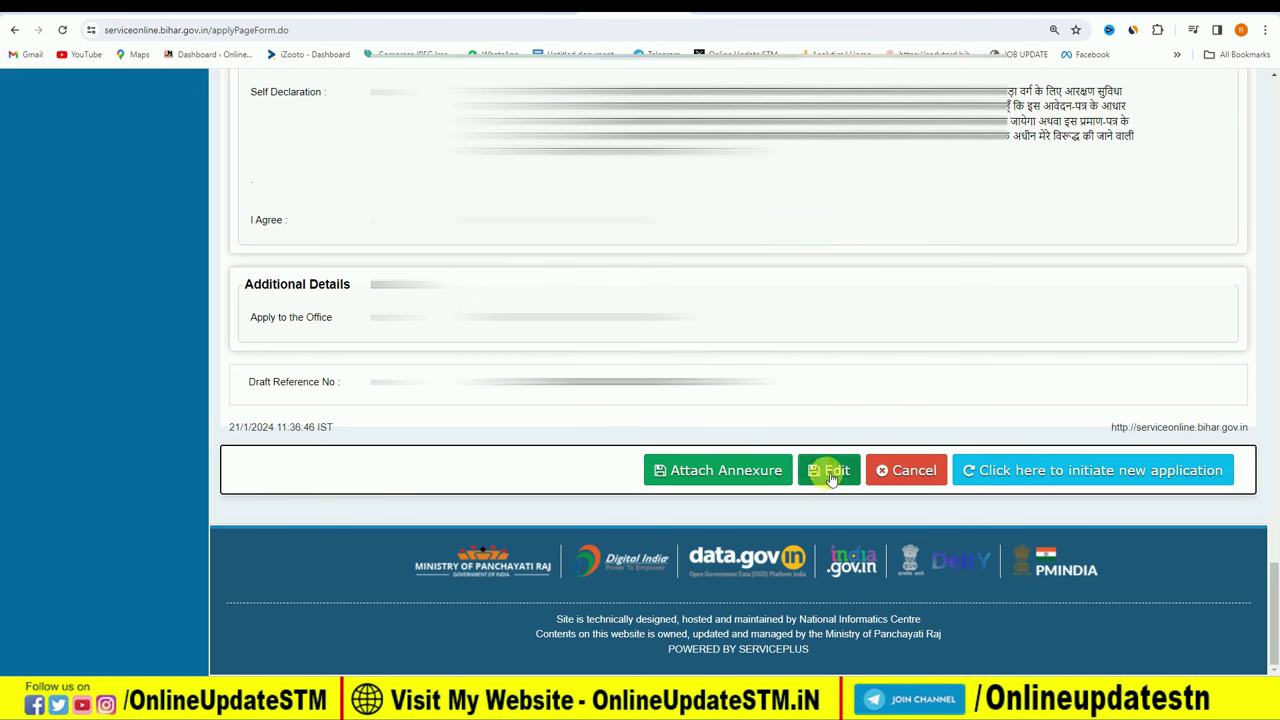
Attach an आधार कार्ड enclosure document and save the annexure.
left_click(721, 476)
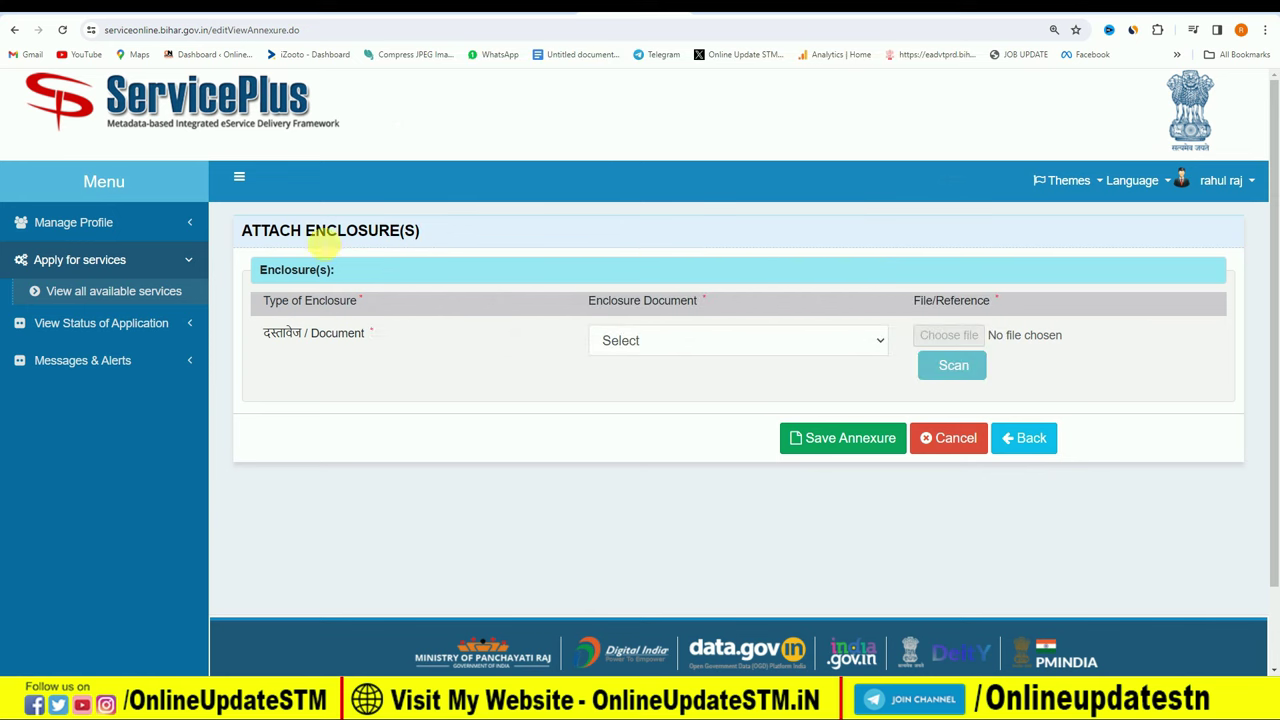
left_click(688, 343)
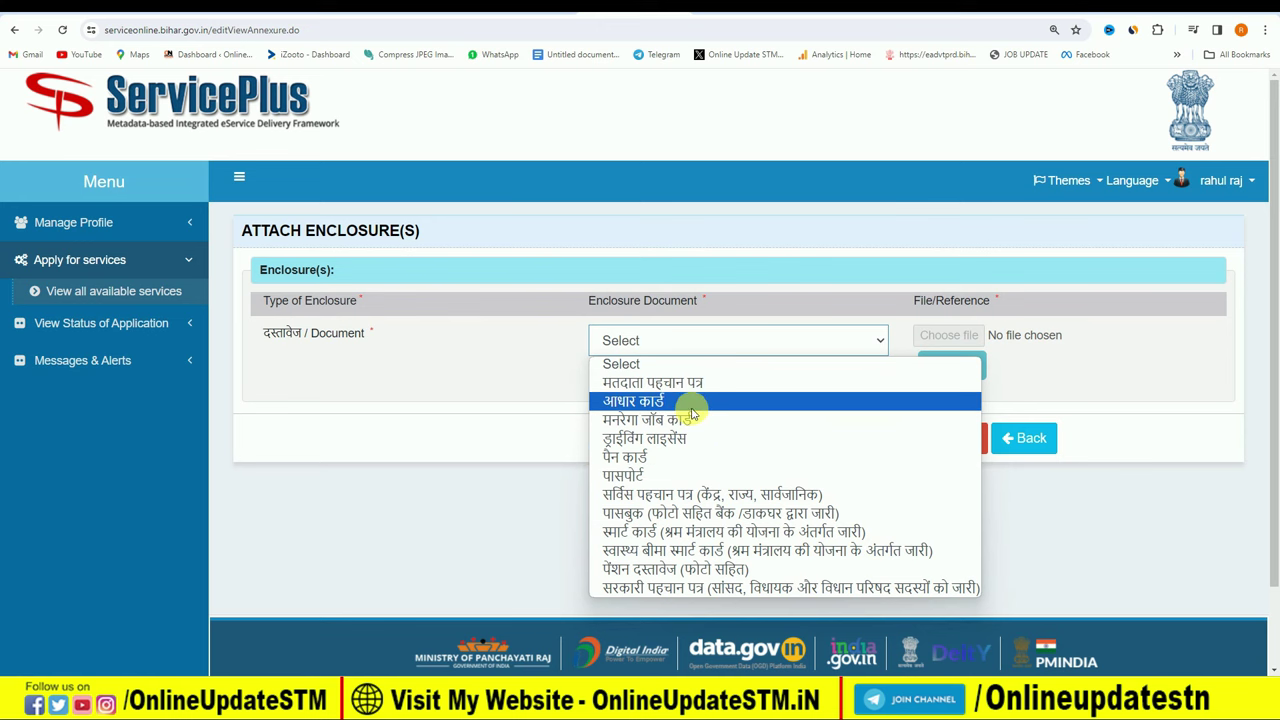
left_click(692, 404)
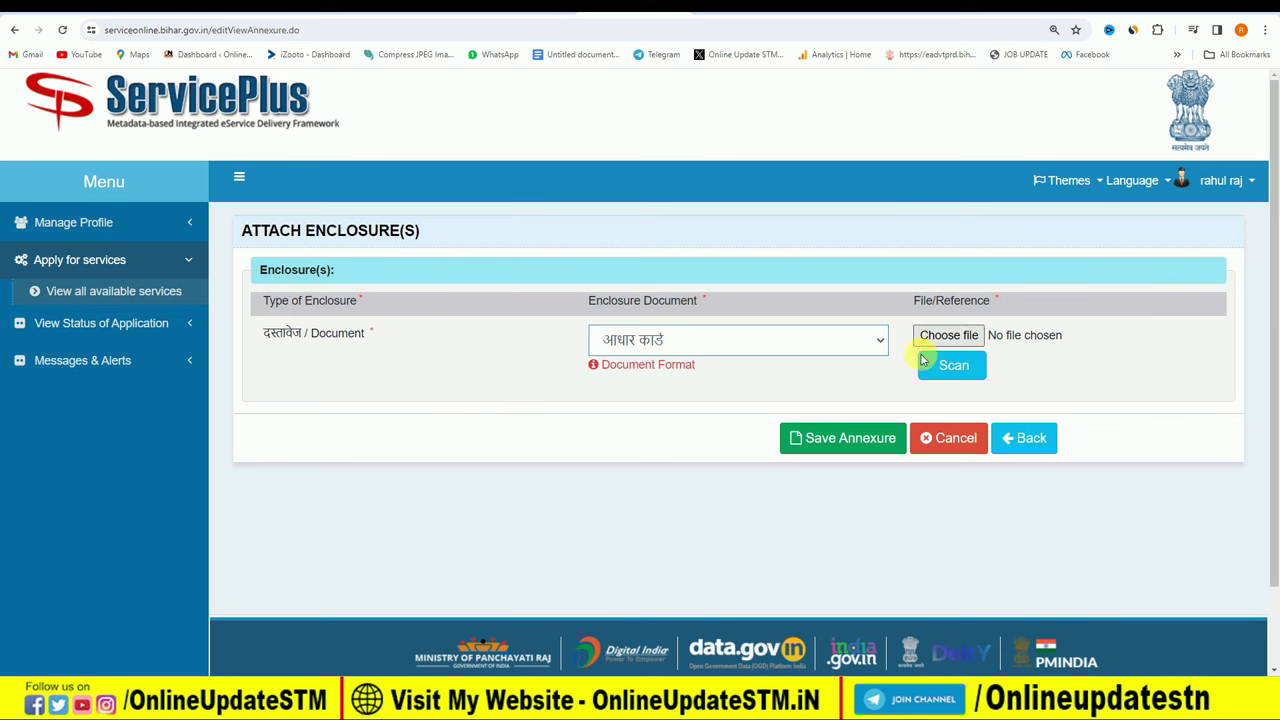
left_click(846, 440)
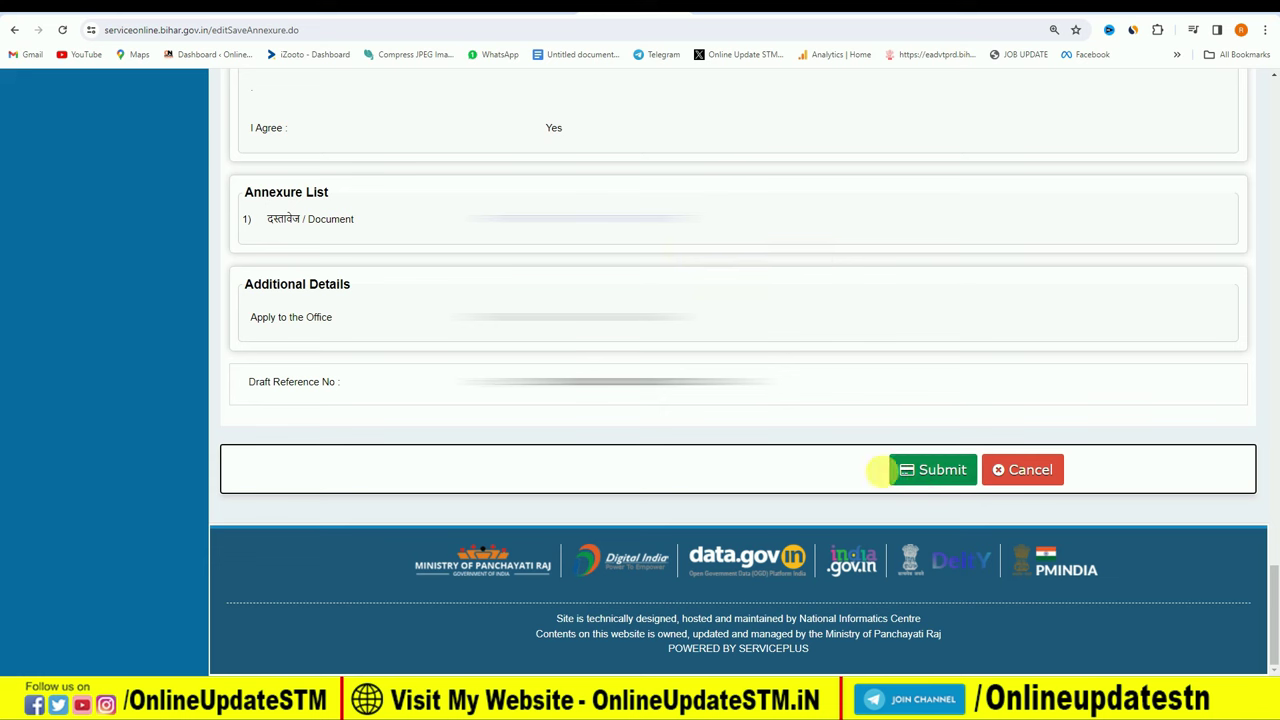
Submit the application, mark the proposed delivery date on the acknowledgement, then return to OnlineUpdateSTM.
left_click(944, 470)
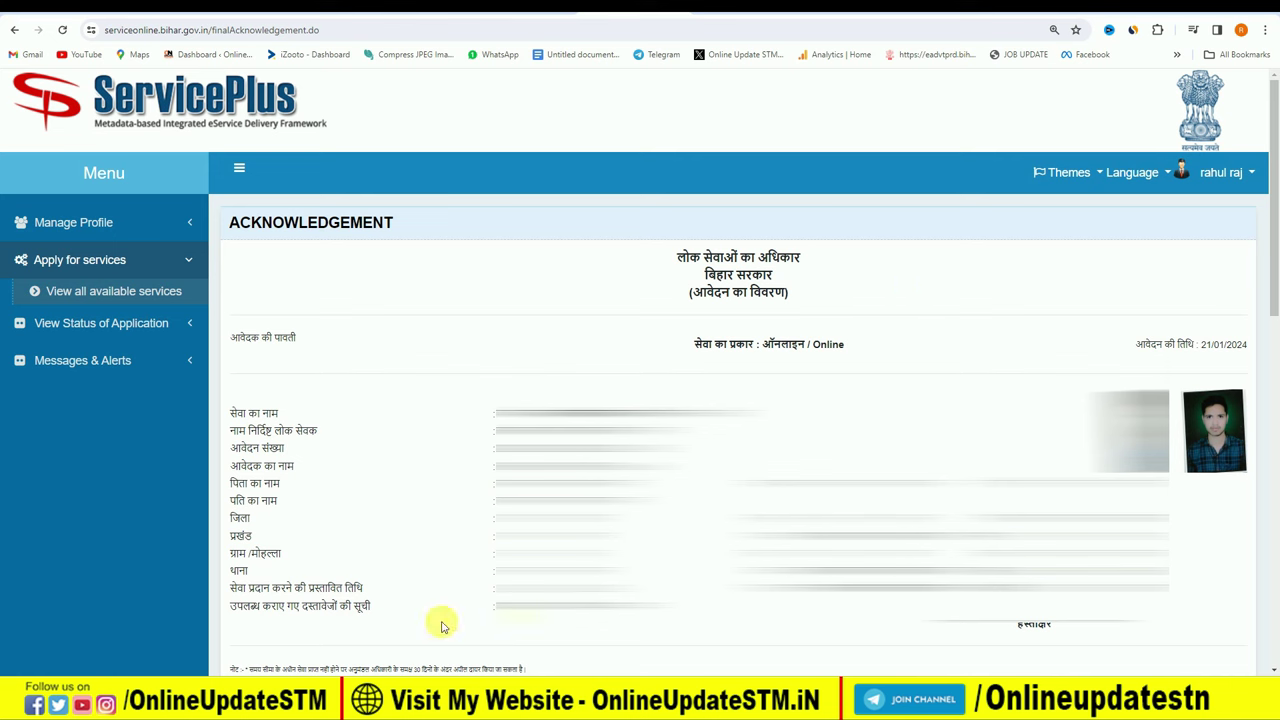
left_click_drag(230, 588, 374, 586)
left_click_drag(492, 588, 625, 590)
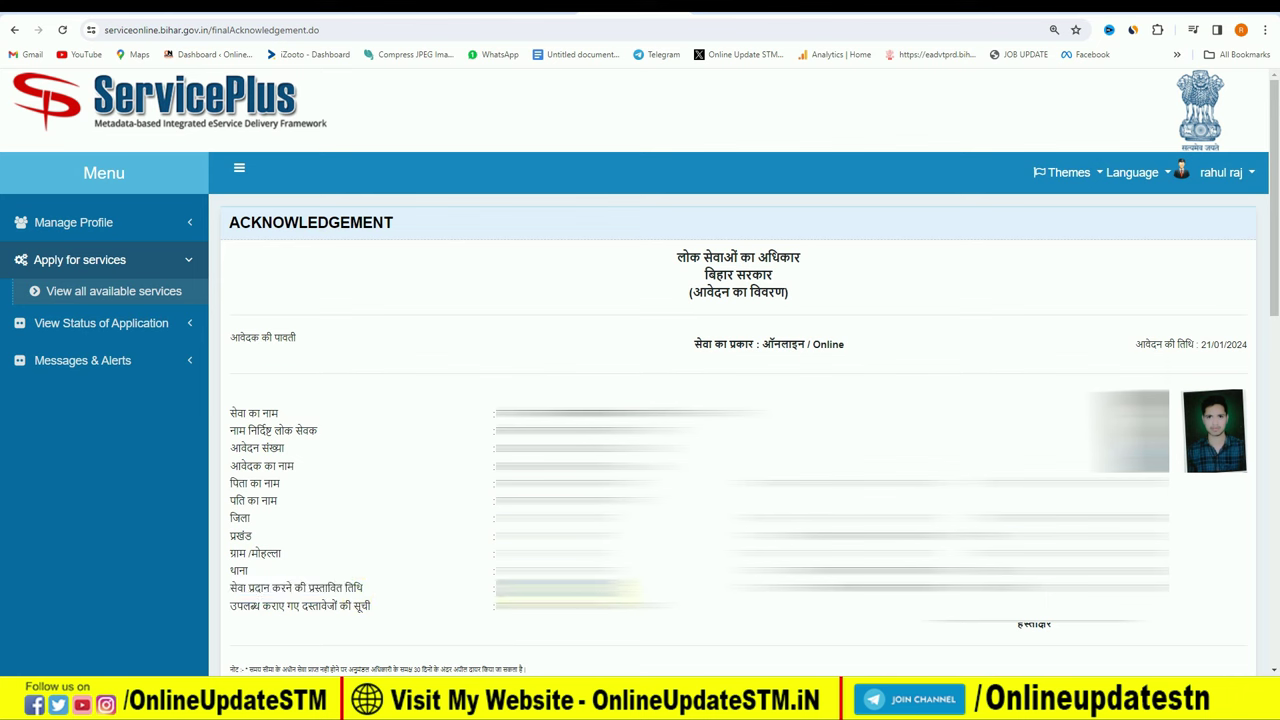
left_click(583, 624)
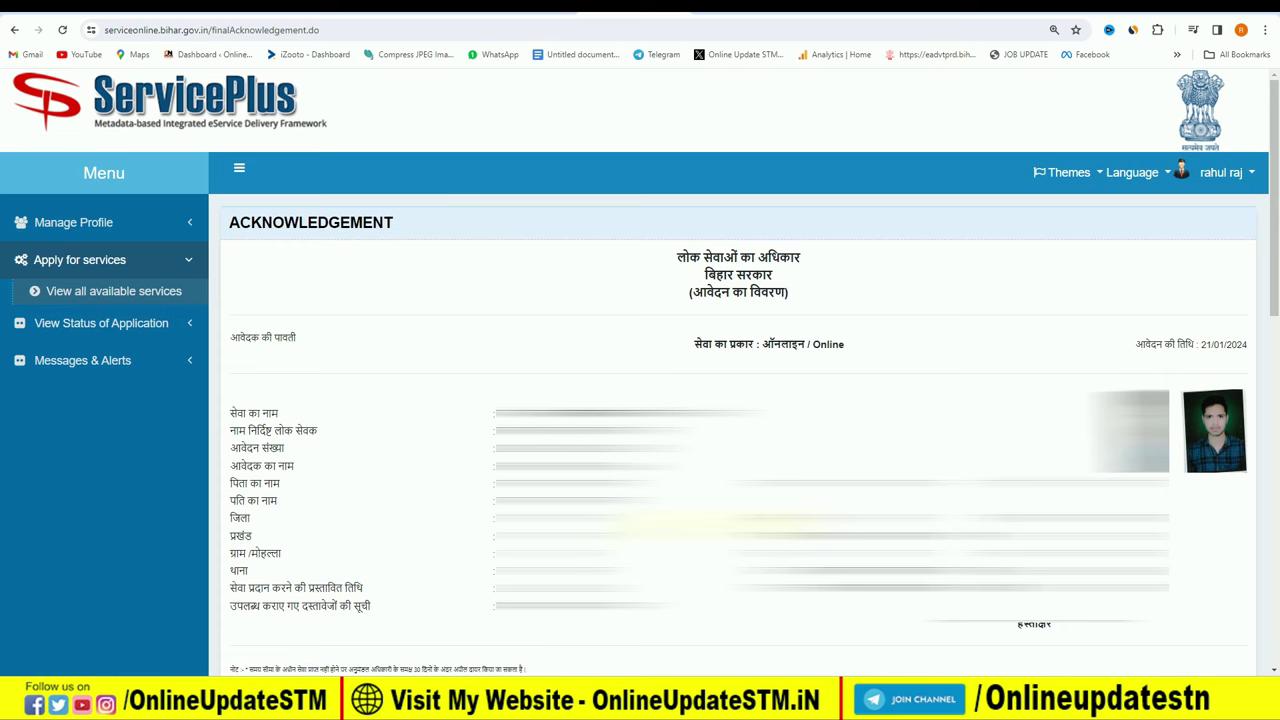
key("ctrl+Tab")
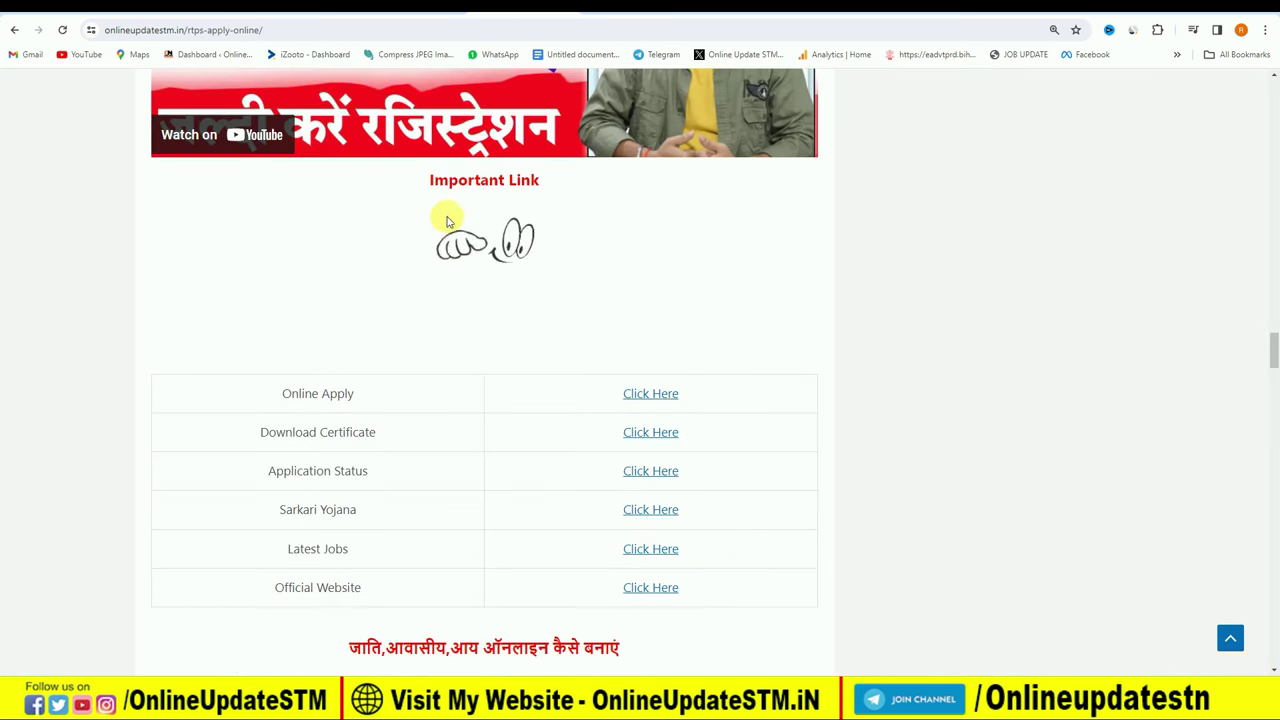
Follow the Download Certificate link to open the Bihar RTPS certificate download page.
left_click_drag(257, 432, 406, 437)
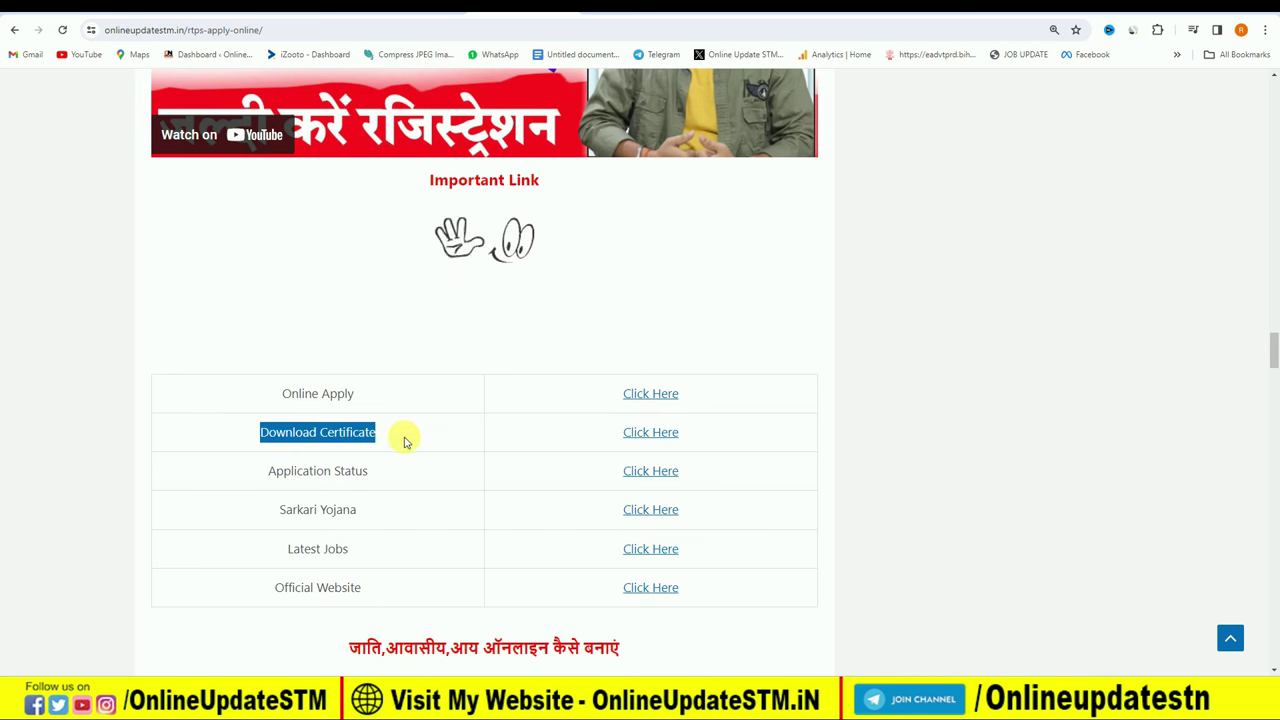
left_click(640, 432)
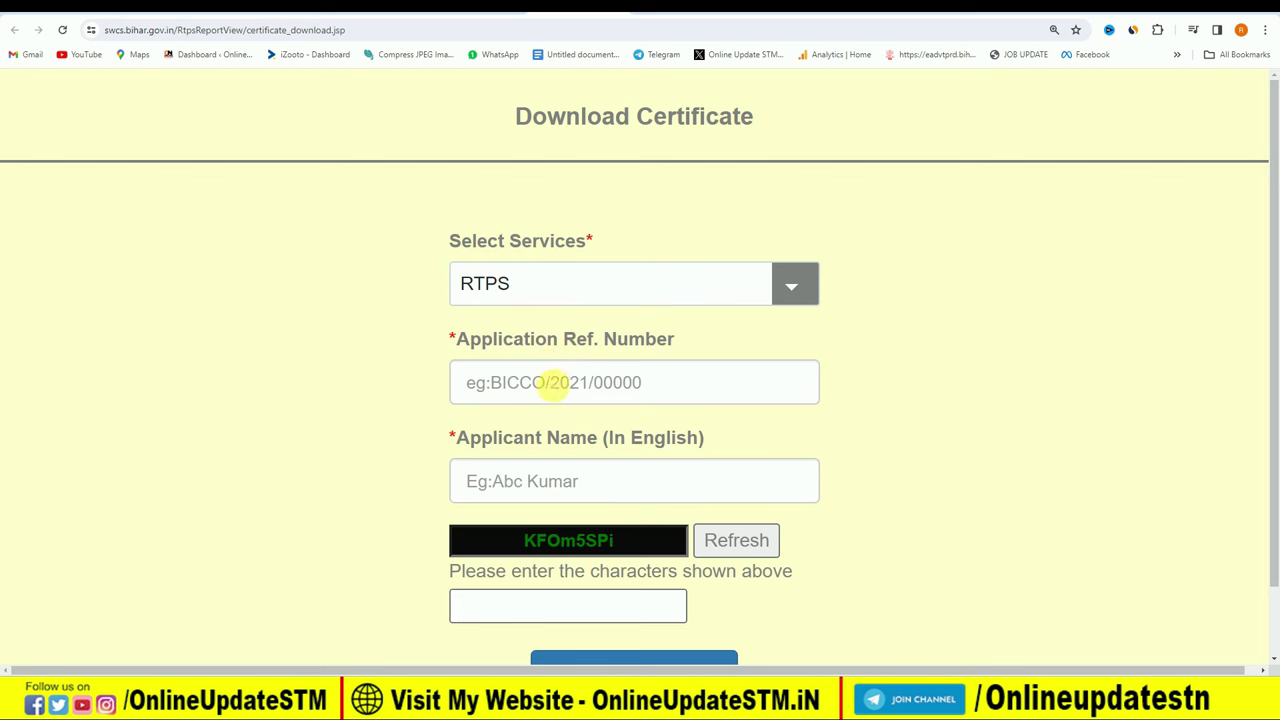
left_click(515, 382)
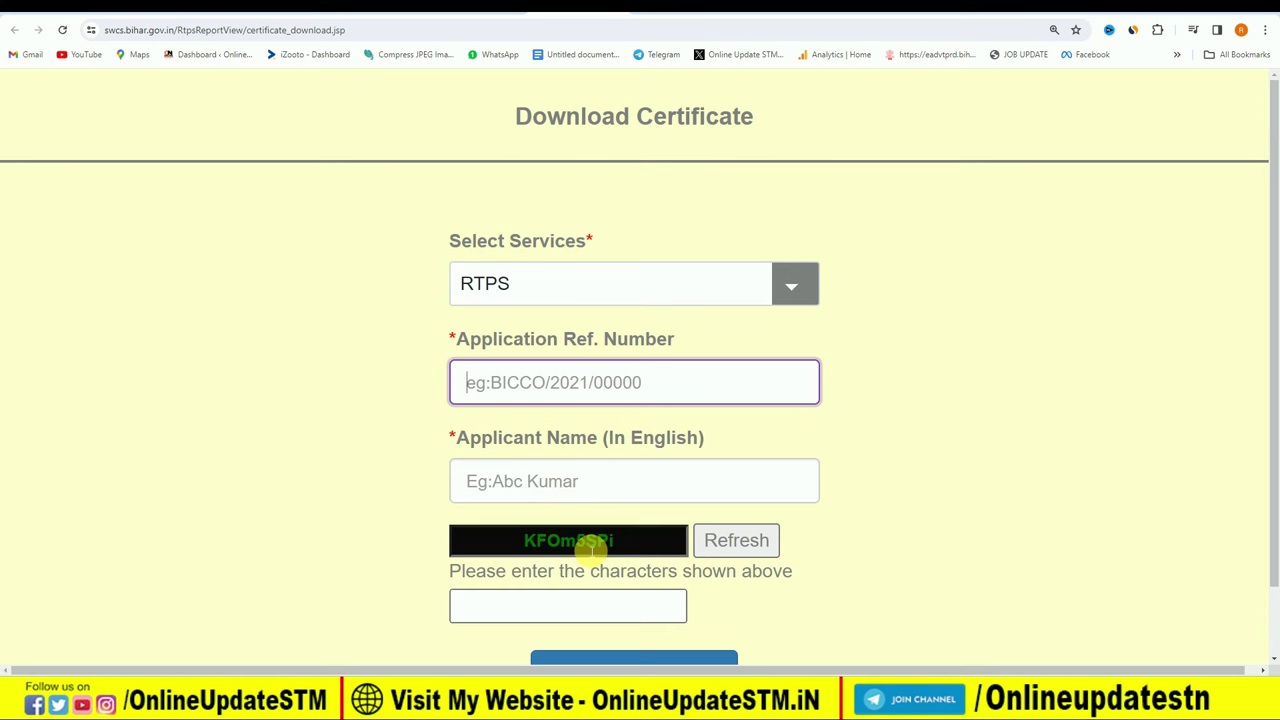
scroll(766, 540, "down", 1)
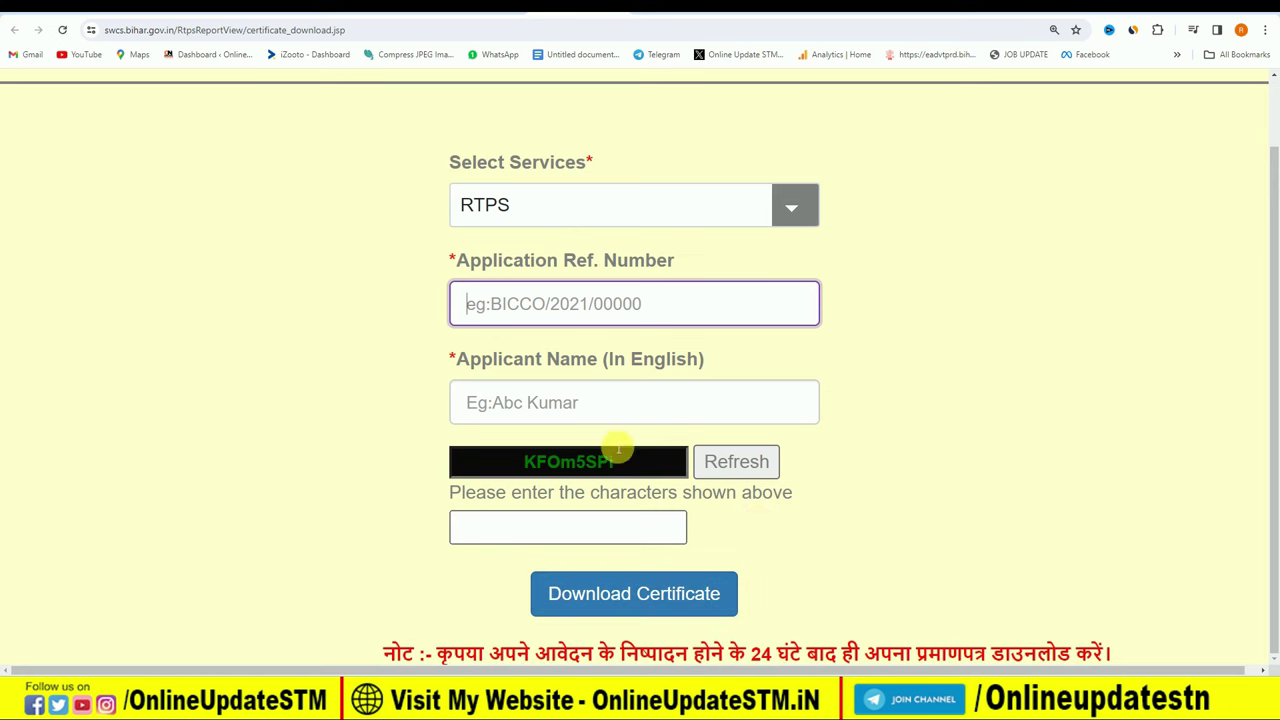
scroll(563, 366, "up", 1)
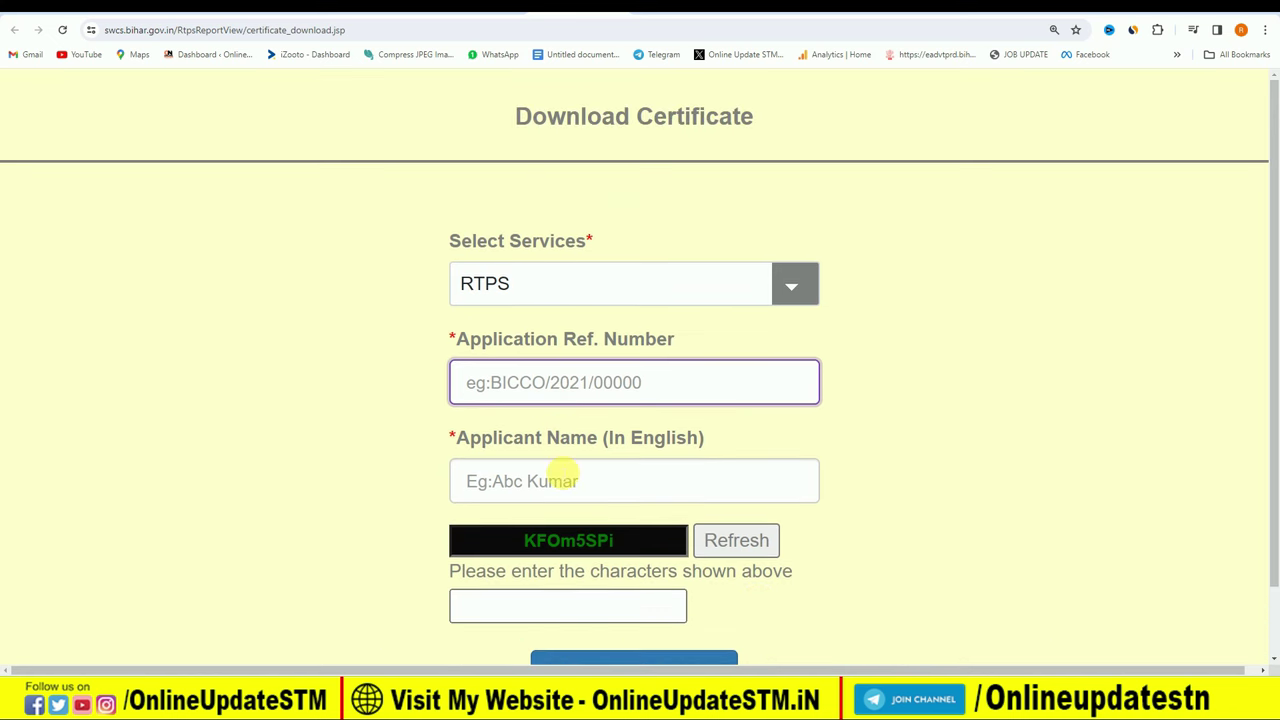